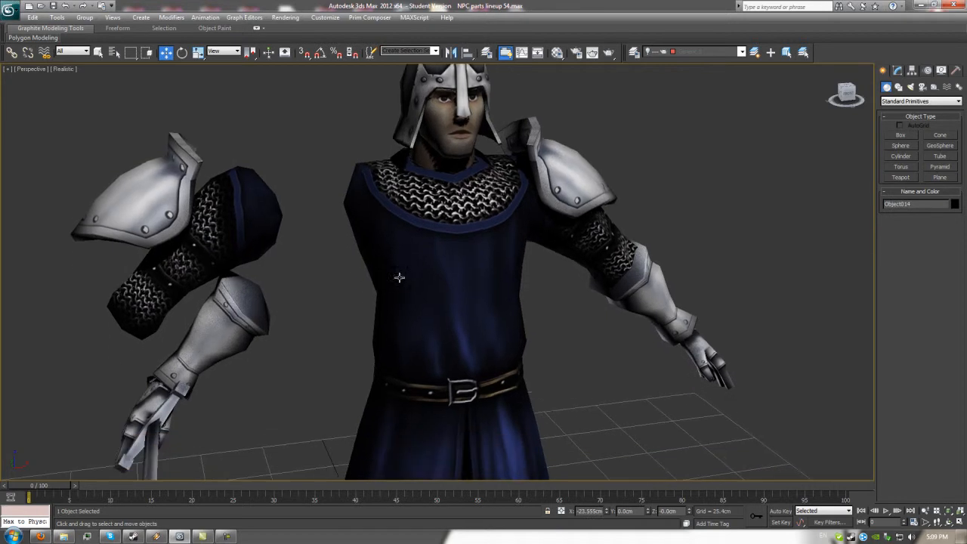
{"action": "middle_click_drag", "start_coordinate": [443, 374], "coordinate": [437, 289]}
{"action": "left_click_drag", "start_coordinate": [430, 319], "coordinate": [291, 335]}
{"action": "left_click_drag", "start_coordinate": [385, 331], "coordinate": [341, 337]}
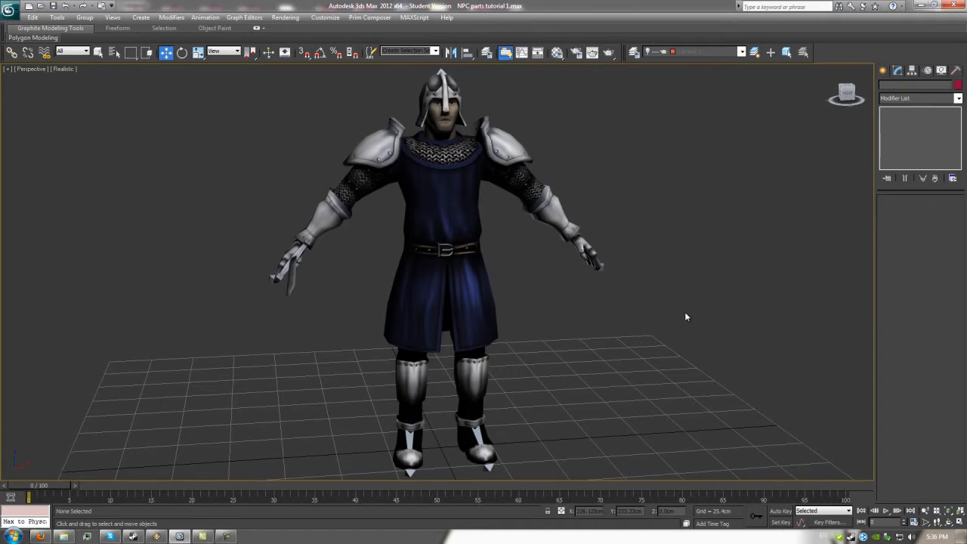
Step: Hide the character's mesh layer so only the bones remain, and return the viewport to shaded display
{"action": "key", "text": "F3"}
{"action": "left_click", "coordinate": [707, 51]}
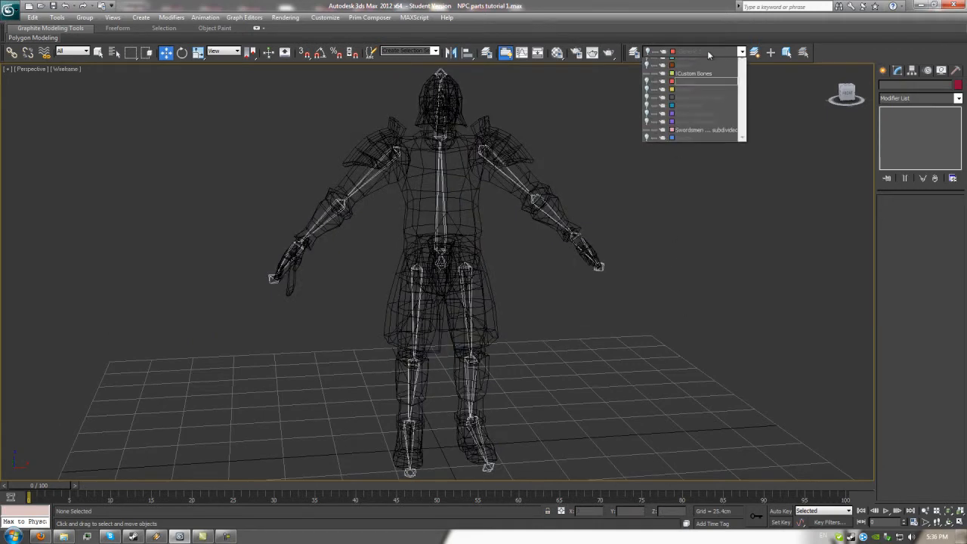
{"action": "left_click", "coordinate": [654, 143]}
{"action": "left_click", "coordinate": [684, 242]}
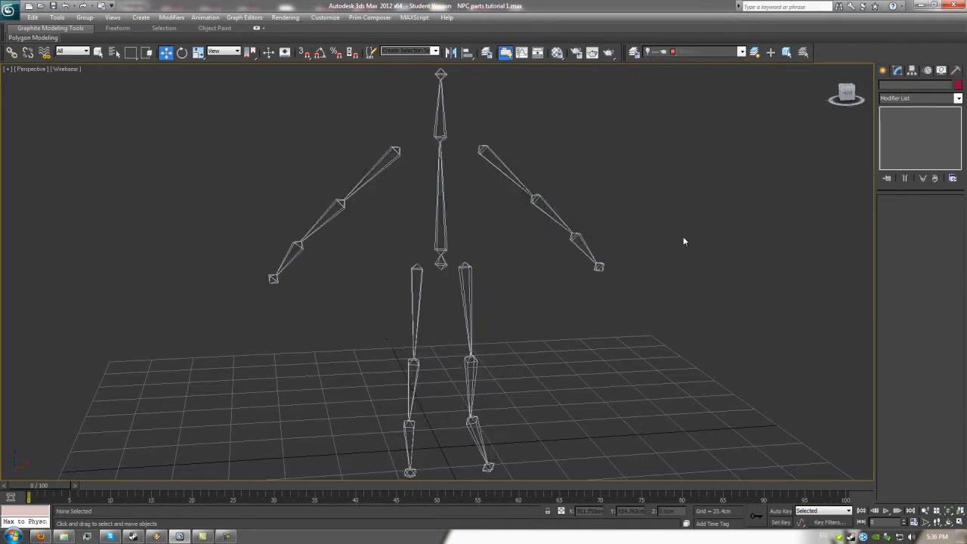
{"action": "key", "text": "F3"}
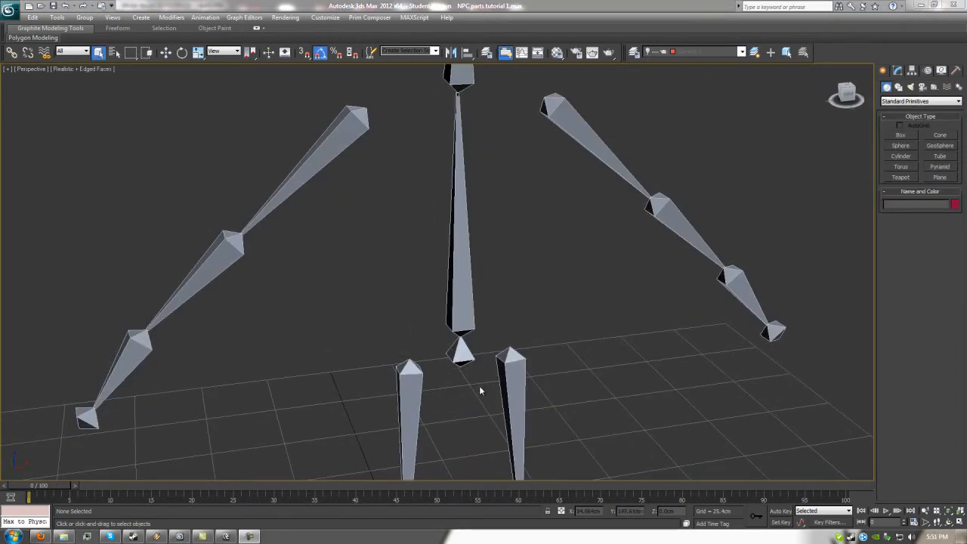
Step: Set up Rotate with the Local reference coordinate system and turn on Affect Pivot Only for the bones
{"action": "left_click_drag", "start_coordinate": [481, 392], "coordinate": [449, 357]}
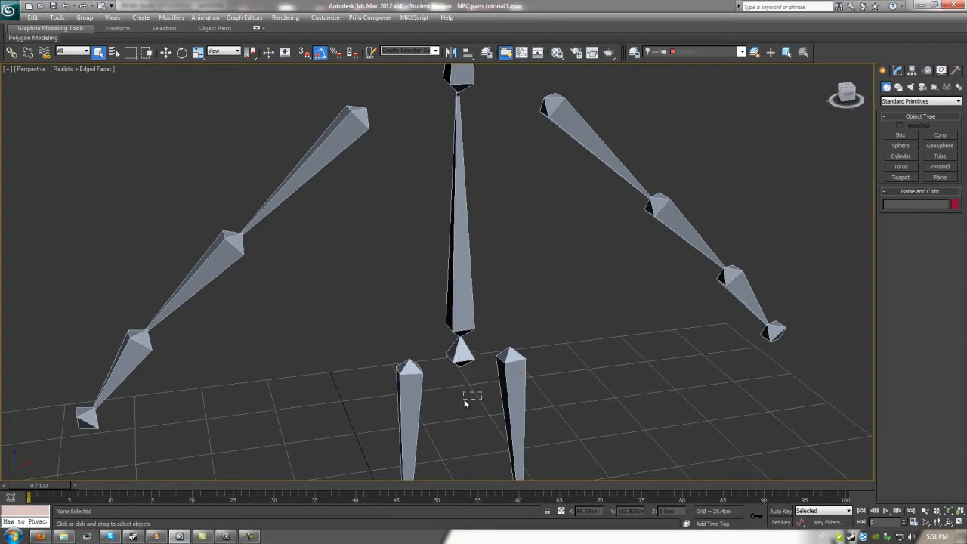
{"action": "left_click", "coordinate": [182, 53]}
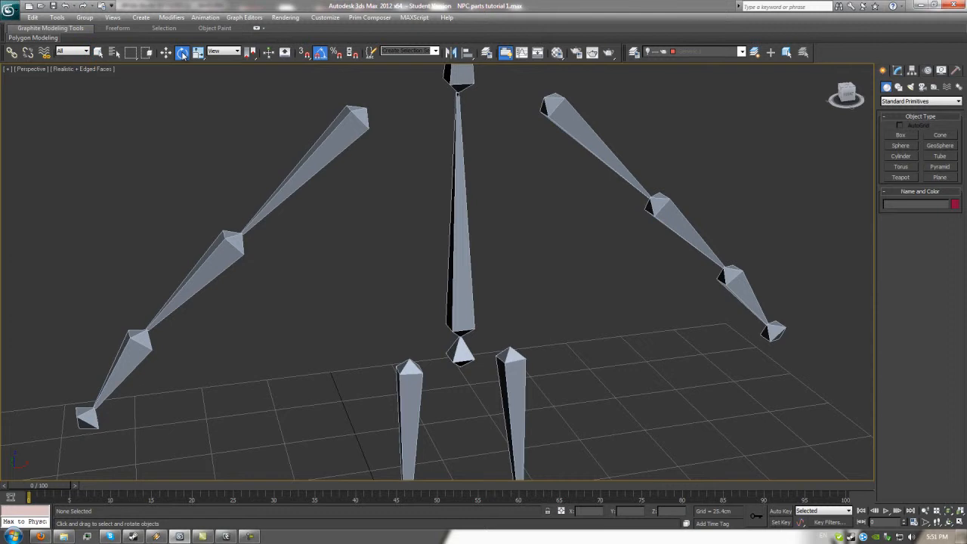
{"action": "left_click", "coordinate": [225, 51]}
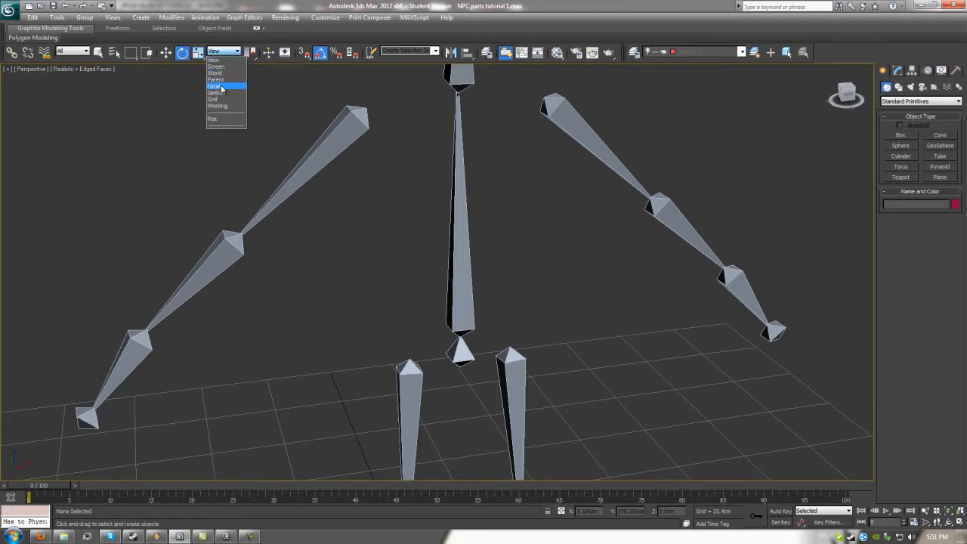
{"action": "left_click", "coordinate": [222, 88]}
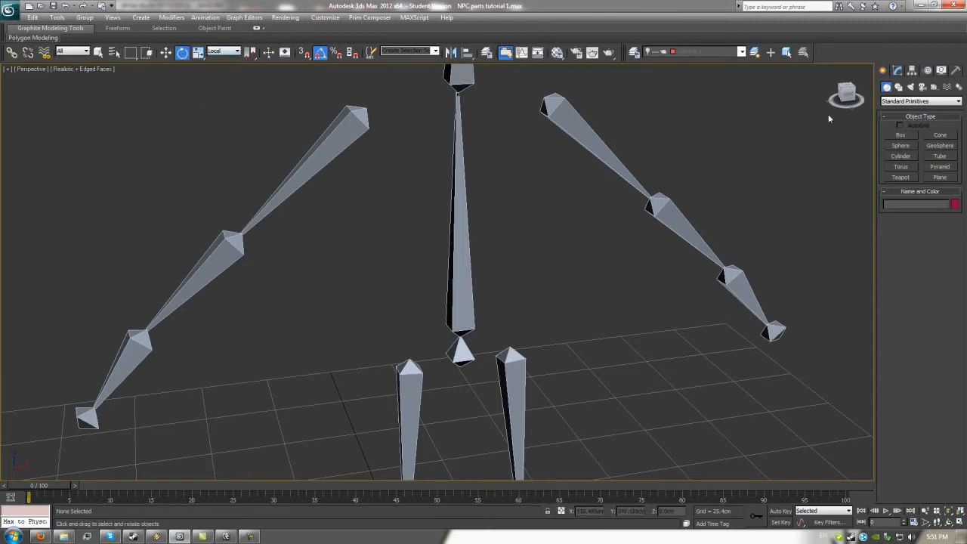
{"action": "left_click", "coordinate": [899, 70]}
{"action": "left_click", "coordinate": [912, 70]}
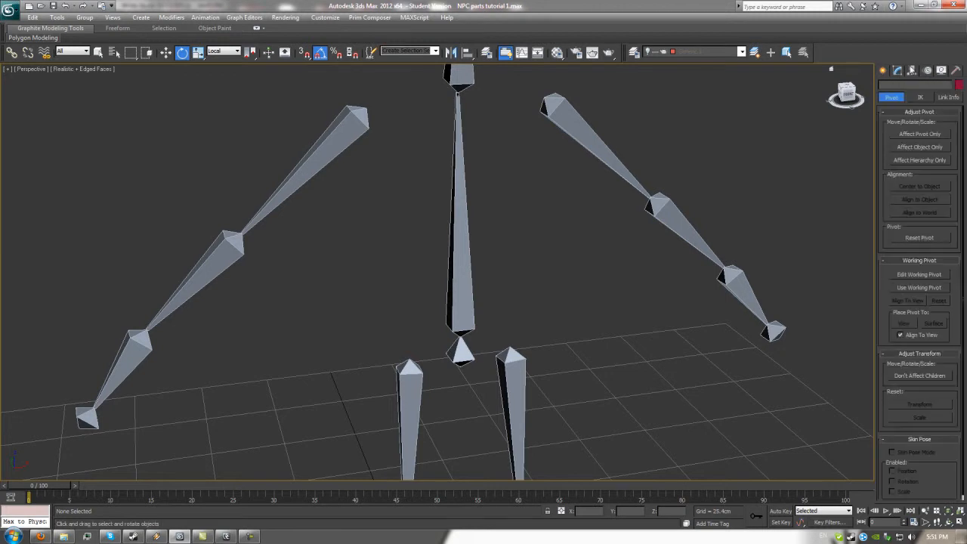
{"action": "left_click", "coordinate": [920, 134]}
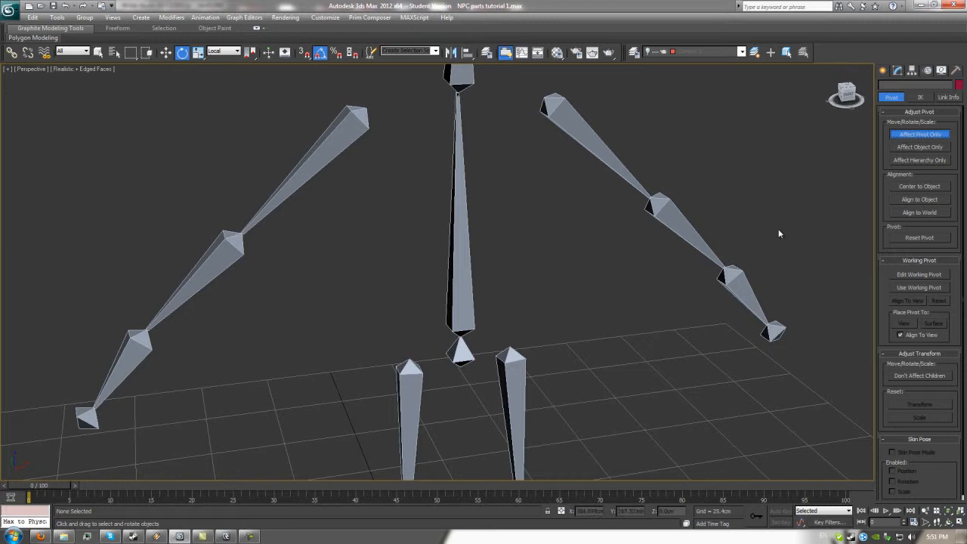
Step: Rotate the pelvis bone's pivot about its local Z axis so Y points up and X points sideways
{"action": "left_click", "coordinate": [470, 355]}
{"action": "middle_click_drag", "start_coordinate": [472, 354], "coordinate": [398, 346]}
{"action": "scroll", "coordinate": [478, 279], "scroll_direction": "up", "scroll_amount": 2}
{"action": "scroll", "coordinate": [513, 297], "scroll_direction": "down", "scroll_amount": 1}
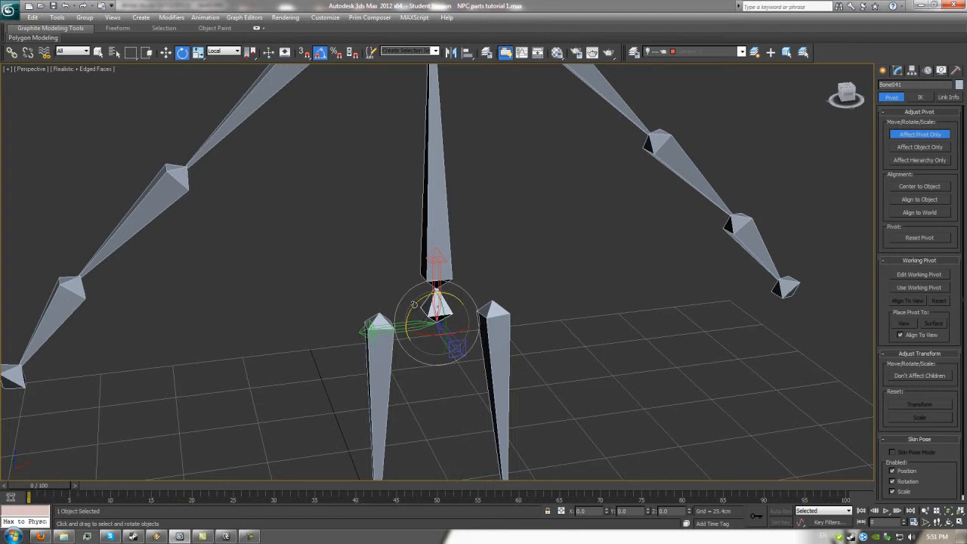
{"action": "left_click_drag", "start_coordinate": [413, 306], "coordinate": [465, 289]}
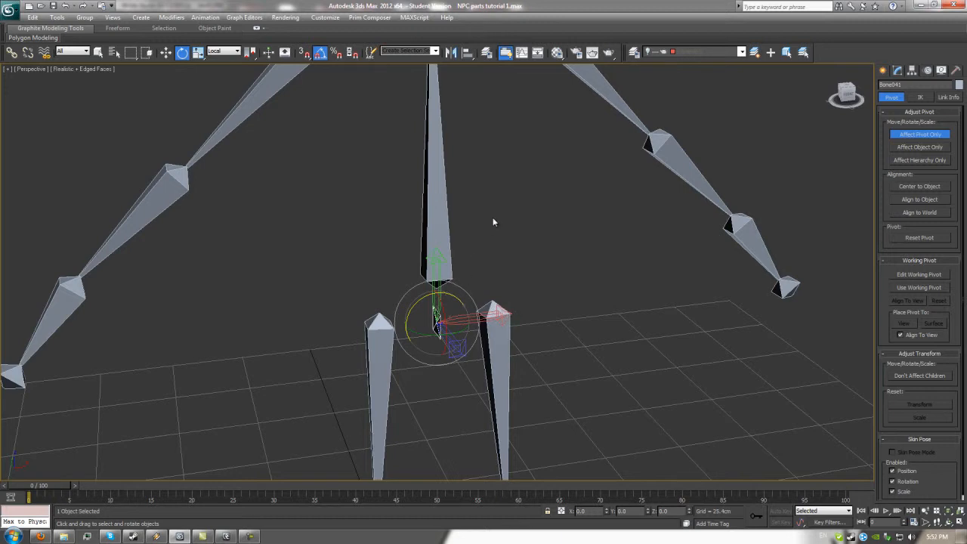
Step: Rotate the pivots of the spine and head bones -90 degrees about their local Z axis
{"action": "middle_click_drag", "start_coordinate": [493, 221], "coordinate": [503, 276]}
{"action": "middle_click_drag", "start_coordinate": [521, 227], "coordinate": [512, 266]}
{"action": "left_click_drag", "start_coordinate": [532, 262], "coordinate": [394, 302]}
{"action": "left_click_drag", "start_coordinate": [449, 348], "coordinate": [488, 375]}
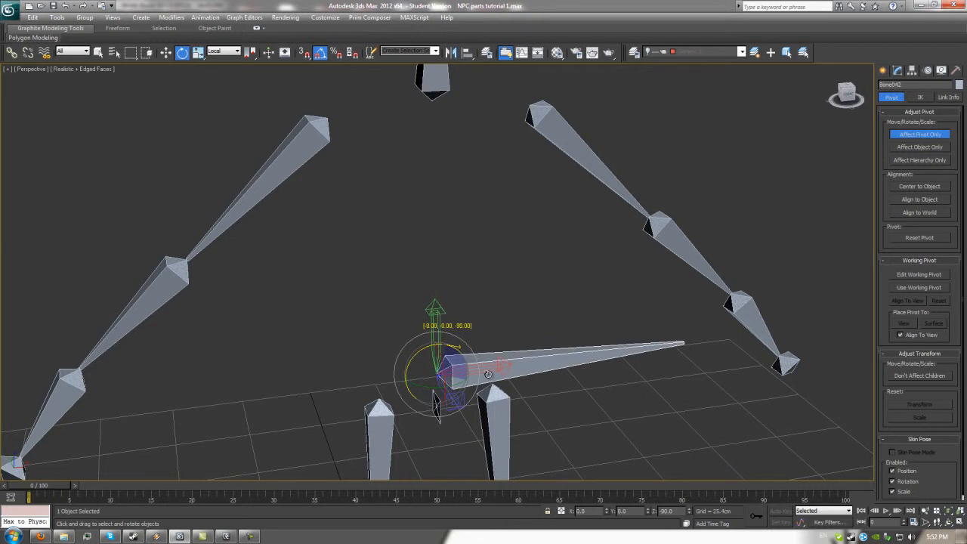
{"action": "middle_click_drag", "start_coordinate": [384, 207], "coordinate": [428, 321]}
{"action": "left_click", "coordinate": [480, 199]}
{"action": "middle_click_drag", "start_coordinate": [487, 189], "coordinate": [465, 257]}
{"action": "left_click_drag", "start_coordinate": [465, 257], "coordinate": [509, 274]}
Step: Rotate the mirrored upper arm bone's pivot 180 degrees about X, and flip it about Y so X points away from the bone
{"action": "middle_click_drag", "start_coordinate": [358, 321], "coordinate": [369, 261]}
{"action": "left_click", "coordinate": [315, 296]}
{"action": "middle_click_drag", "start_coordinate": [339, 335], "coordinate": [341, 298]}
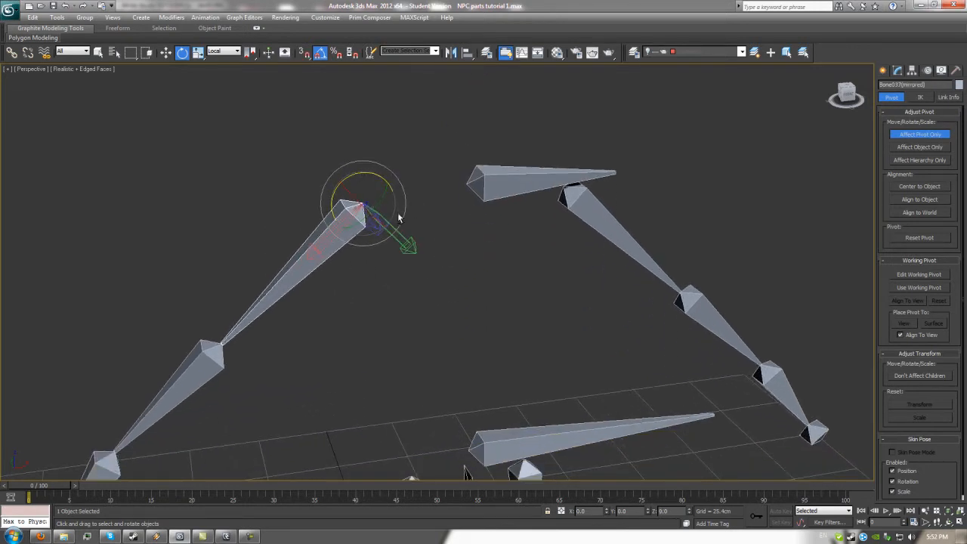
{"action": "middle_click_drag", "start_coordinate": [395, 211], "coordinate": [443, 226], "text": "alt"}
{"action": "left_click_drag", "start_coordinate": [356, 192], "coordinate": [254, 177]}
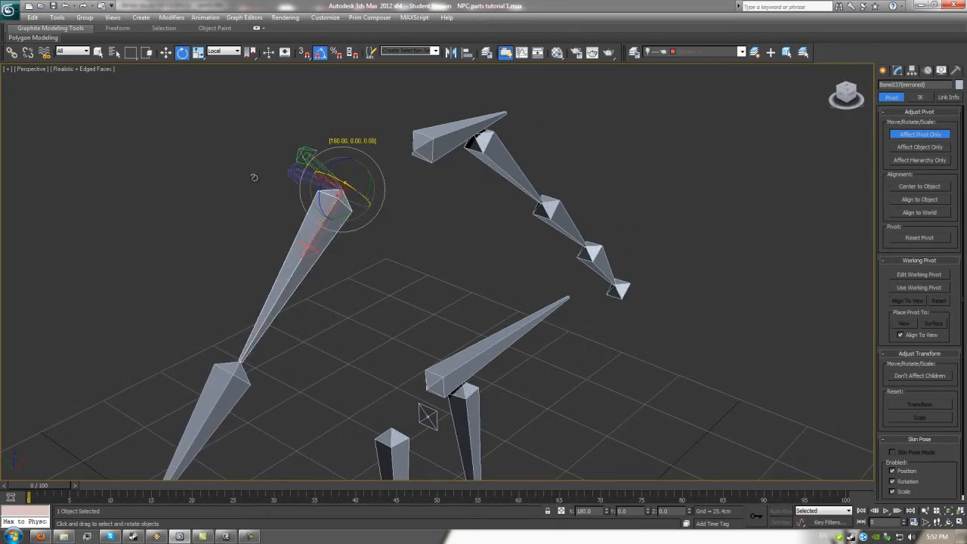
{"action": "middle_click_drag", "start_coordinate": [400, 215], "coordinate": [363, 199], "text": "alt"}
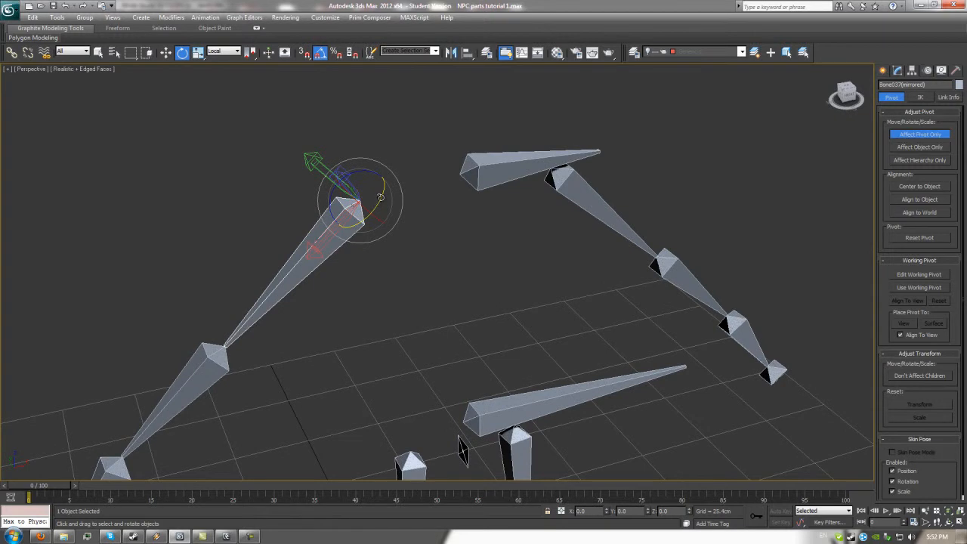
{"action": "left_click_drag", "start_coordinate": [379, 198], "coordinate": [264, 257]}
{"action": "middle_click_drag", "start_coordinate": [335, 276], "coordinate": [405, 222]}
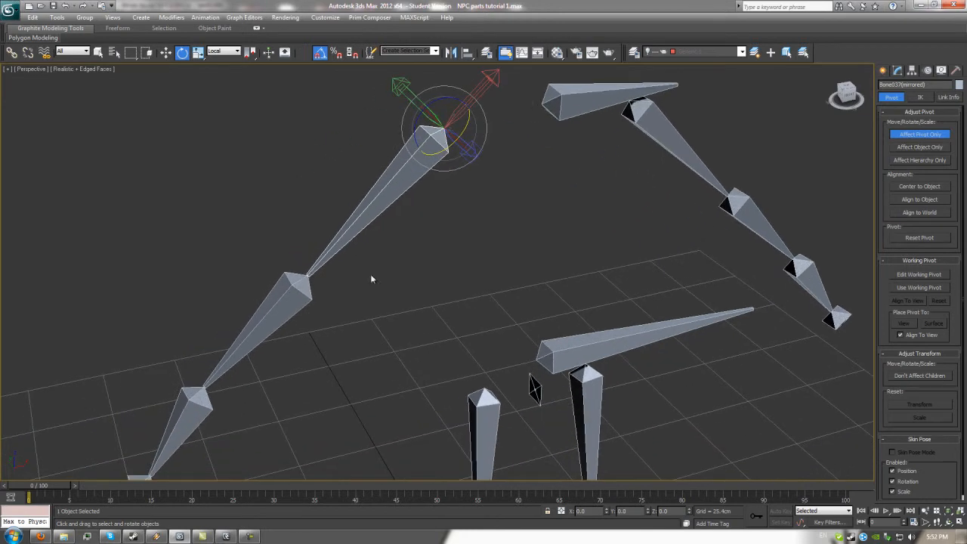
Step: Flip the pivots of the mirrored forearm and hand bones about X and Y to match the upper arm's orientation
{"action": "left_click_drag", "start_coordinate": [264, 312], "coordinate": [260, 306]}
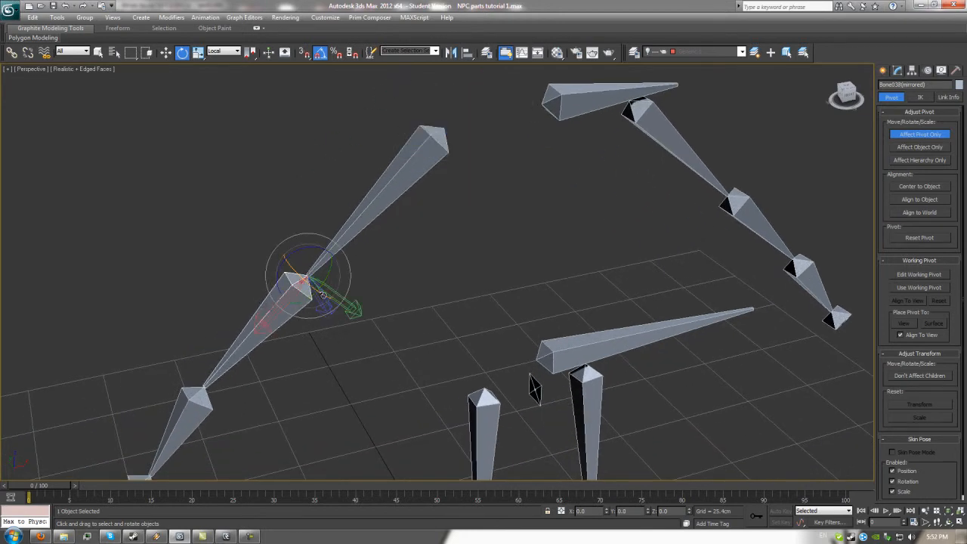
{"action": "left_click_drag", "start_coordinate": [324, 284], "coordinate": [240, 255]}
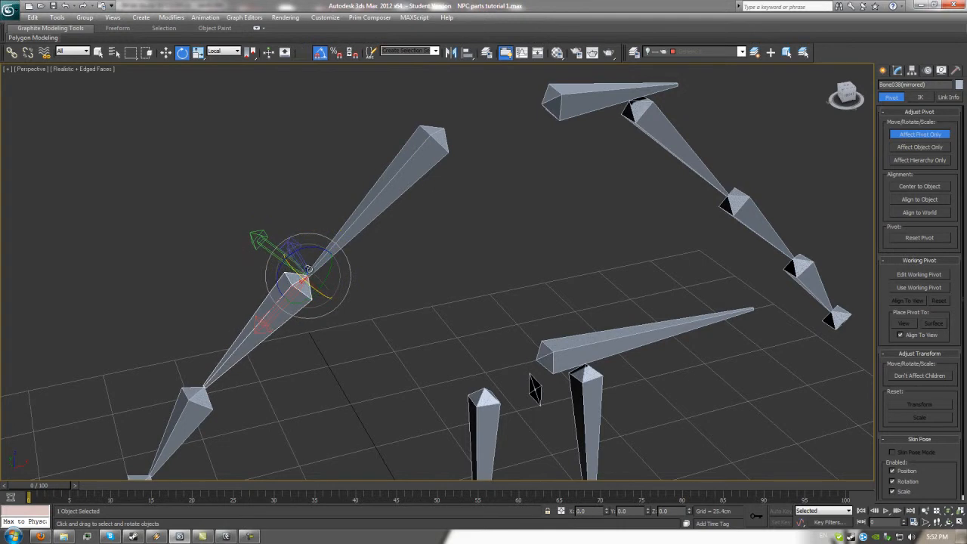
{"action": "left_click_drag", "start_coordinate": [319, 266], "coordinate": [199, 343]}
{"action": "middle_click_drag", "start_coordinate": [313, 335], "coordinate": [436, 243]}
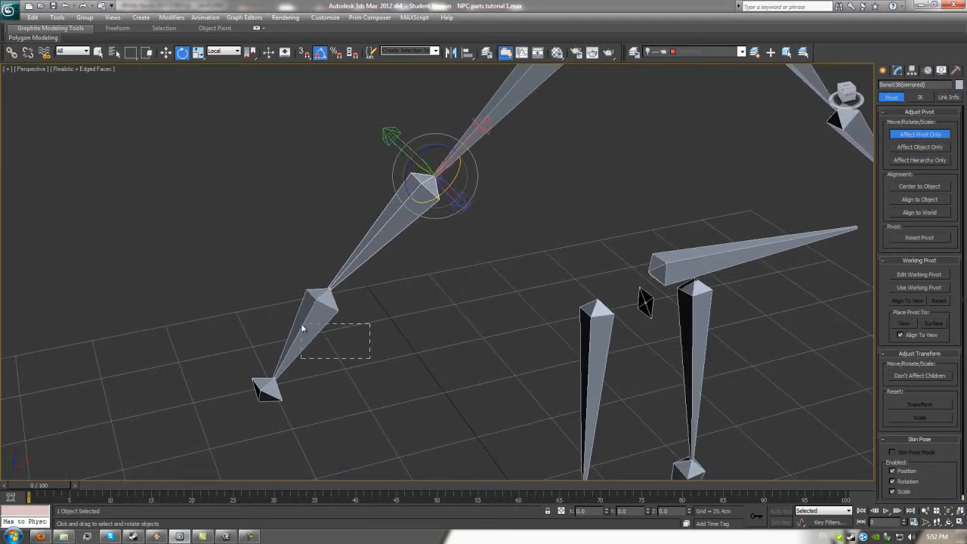
{"action": "left_click_drag", "start_coordinate": [301, 328], "coordinate": [301, 328]}
{"action": "left_click_drag", "start_coordinate": [347, 304], "coordinate": [257, 286]}
{"action": "left_click_drag", "start_coordinate": [331, 314], "coordinate": [376, 221]}
Step: Check the pivot orientation of the upper arm, forearm and hand bones on the character's unmirrored arm
{"action": "middle_click_drag", "start_coordinate": [504, 222], "coordinate": [246, 308]}
{"action": "middle_click_drag", "start_coordinate": [484, 220], "coordinate": [381, 301]}
{"action": "left_click", "coordinate": [435, 232]}
{"action": "middle_click_drag", "start_coordinate": [424, 238], "coordinate": [376, 247]}
{"action": "middle_click_drag", "start_coordinate": [421, 306], "coordinate": [535, 263], "text": "alt"}
{"action": "left_click", "coordinate": [539, 341]}
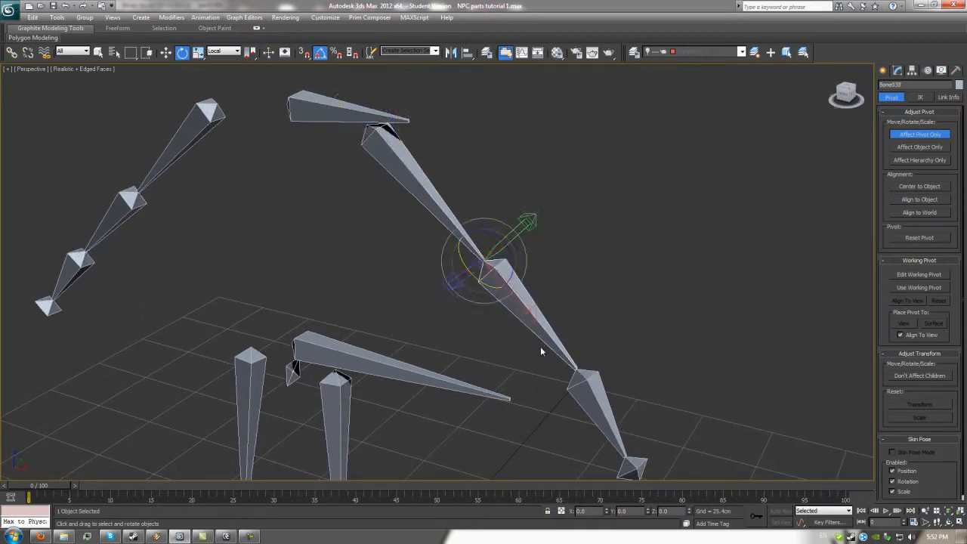
{"action": "middle_click_drag", "start_coordinate": [540, 341], "coordinate": [587, 306], "text": "alt"}
{"action": "left_click", "coordinate": [546, 344]}
{"action": "mouse_move", "coordinate": [427, 233]}
{"action": "middle_mouse_down"}
{"action": "mouse_move", "coordinate": [464, 298]}
{"action": "mouse_move", "coordinate": [485, 370]}
{"action": "middle_mouse_up"}
{"action": "mouse_move", "coordinate": [393, 180]}
{"action": "middle_mouse_down"}
{"action": "mouse_move", "coordinate": [416, 255]}
{"action": "mouse_move", "coordinate": [472, 344]}
{"action": "middle_mouse_up"}
{"action": "left_click_drag", "start_coordinate": [428, 211], "coordinate": [440, 240]}
{"action": "middle_click_drag", "start_coordinate": [440, 240], "coordinate": [499, 251], "text": "alt"}
{"action": "left_click", "coordinate": [472, 299]}
{"action": "middle_click_drag", "start_coordinate": [475, 300], "coordinate": [505, 342], "text": "alt"}
{"action": "left_click", "coordinate": [520, 381]}
{"action": "left_click_drag", "start_coordinate": [410, 327], "coordinate": [410, 325]}
{"action": "middle_click_drag", "start_coordinate": [410, 325], "coordinate": [515, 238], "text": "alt"}
Step: Rotate the unmirrored thigh bone's pivot about its local Z axis so Y points up and X points sideways
{"action": "left_click_drag", "start_coordinate": [479, 322], "coordinate": [395, 316]}
{"action": "scroll", "coordinate": [431, 331], "scroll_direction": "up", "scroll_amount": 2}
{"action": "scroll", "coordinate": [455, 242], "scroll_direction": "up", "scroll_amount": 1}
{"action": "middle_click_drag", "start_coordinate": [455, 253], "coordinate": [509, 281]}
{"action": "left_click_drag", "start_coordinate": [408, 210], "coordinate": [375, 248]}
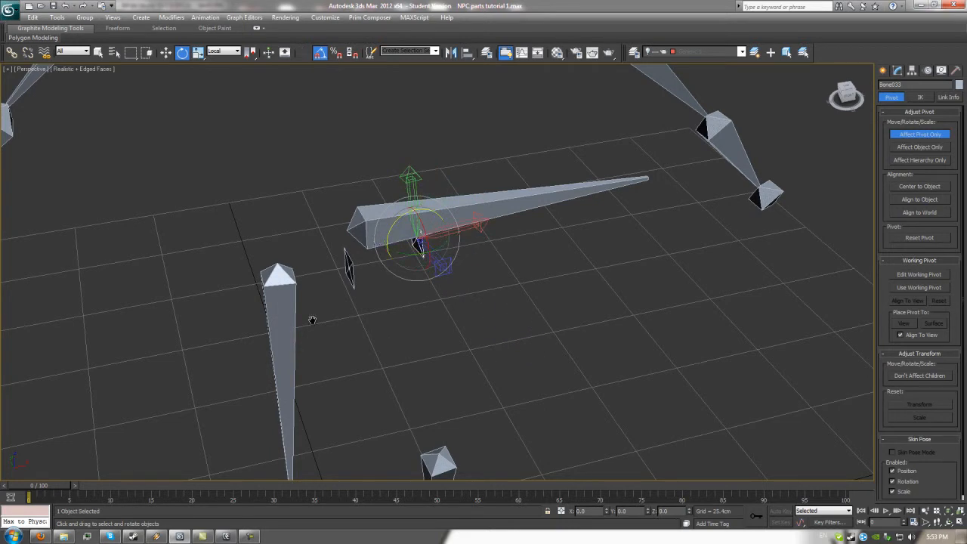
Step: Rotate the mirrored thigh bone's pivot 90 degrees about its local Z axis
{"action": "middle_click_drag", "start_coordinate": [360, 315], "coordinate": [290, 306], "text": "alt"}
{"action": "left_click", "coordinate": [290, 305]}
{"action": "left_click_drag", "start_coordinate": [295, 183], "coordinate": [245, 210]}
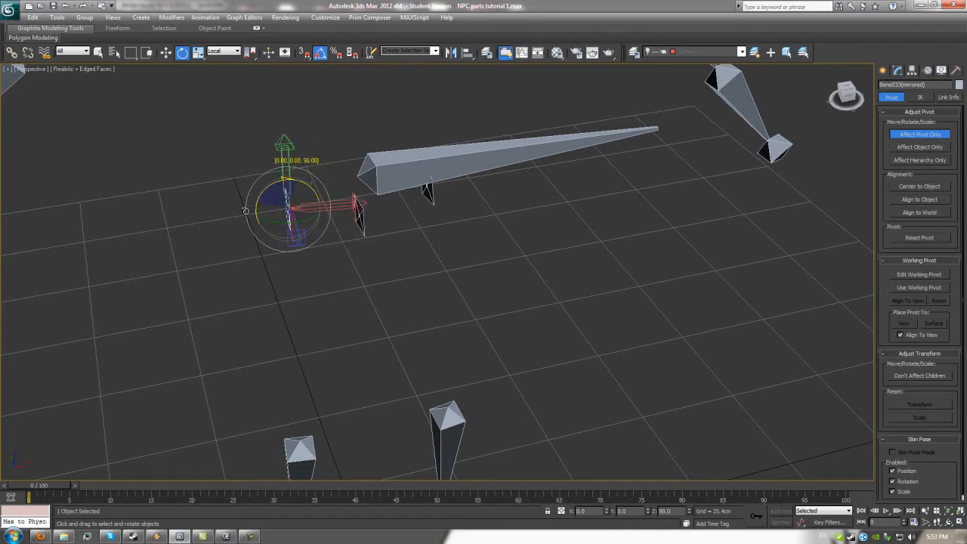
Step: Rotate the pivots of both shin bones to match the orientation of the thigh pivots
{"action": "middle_click_drag", "start_coordinate": [327, 302], "coordinate": [300, 190]}
{"action": "left_click", "coordinate": [278, 350]}
{"action": "middle_click_drag", "start_coordinate": [312, 388], "coordinate": [329, 323]}
{"action": "left_click_drag", "start_coordinate": [310, 239], "coordinate": [251, 258]}
{"action": "left_click", "coordinate": [435, 248]}
{"action": "left_click_drag", "start_coordinate": [430, 213], "coordinate": [400, 253]}
Step: Rotate the pivots of both foot bones so Y points up and X points sideways
{"action": "middle_click_drag", "start_coordinate": [420, 294], "coordinate": [391, 198]}
{"action": "left_click", "coordinate": [432, 285]}
{"action": "middle_click_drag", "start_coordinate": [454, 320], "coordinate": [432, 259], "text": "alt"}
{"action": "left_click_drag", "start_coordinate": [432, 258], "coordinate": [439, 291]}
{"action": "left_click", "coordinate": [277, 349]}
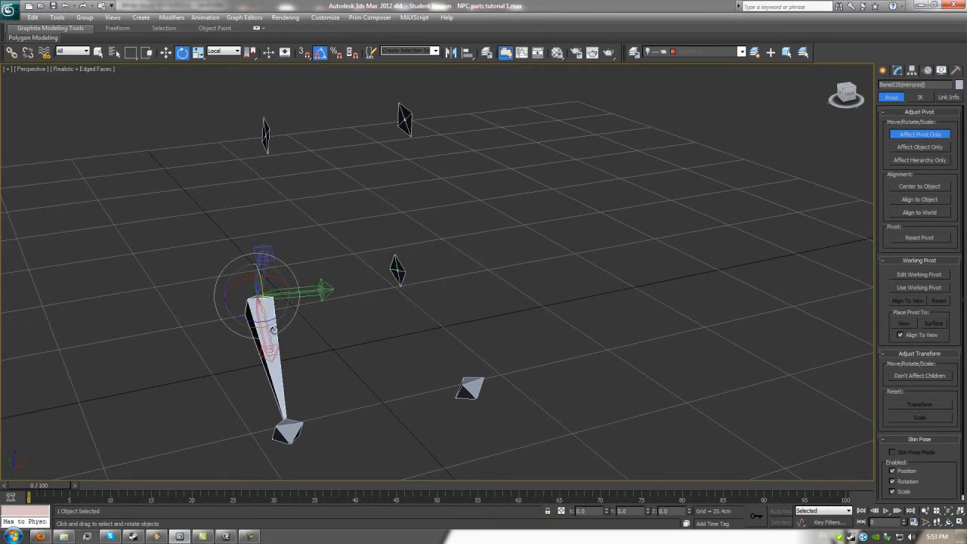
{"action": "mouse_move", "coordinate": [273, 316]}
{"action": "left_mouse_down"}
{"action": "mouse_move", "coordinate": [229, 297]}
{"action": "mouse_move", "coordinate": [224, 305]}
{"action": "mouse_move", "coordinate": [291, 315]}
{"action": "left_mouse_up"}
Step: Turn off Affect Pivot Only to finish adjusting the skeleton's bone pivots
{"action": "middle_click_drag", "start_coordinate": [313, 339], "coordinate": [396, 363], "text": "alt"}
{"action": "middle_click_drag", "start_coordinate": [397, 213], "coordinate": [389, 246]}
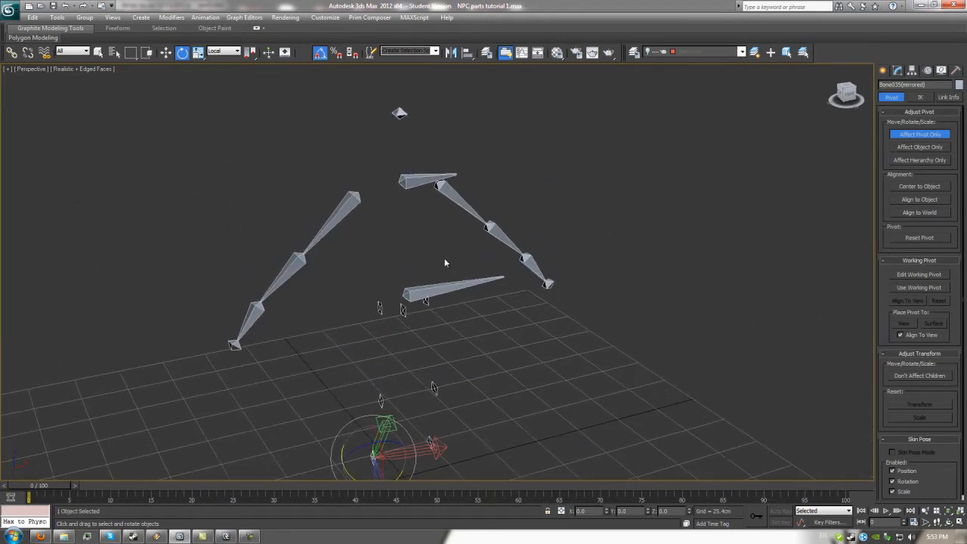
{"action": "middle_click_drag", "start_coordinate": [482, 305], "coordinate": [454, 286], "text": "alt"}
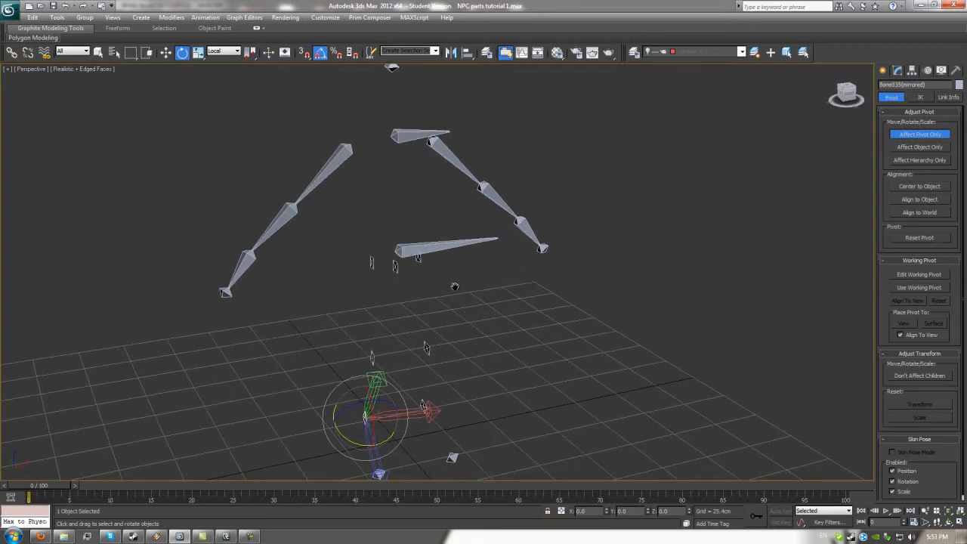
{"action": "left_click", "coordinate": [912, 136]}
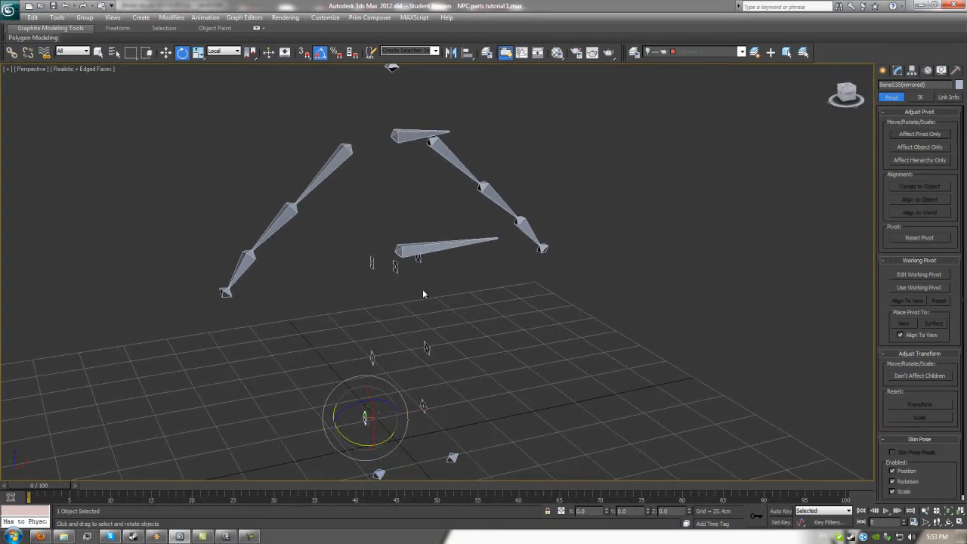
{"action": "middle_click_drag", "start_coordinate": [413, 292], "coordinate": [442, 298], "text": "alt"}
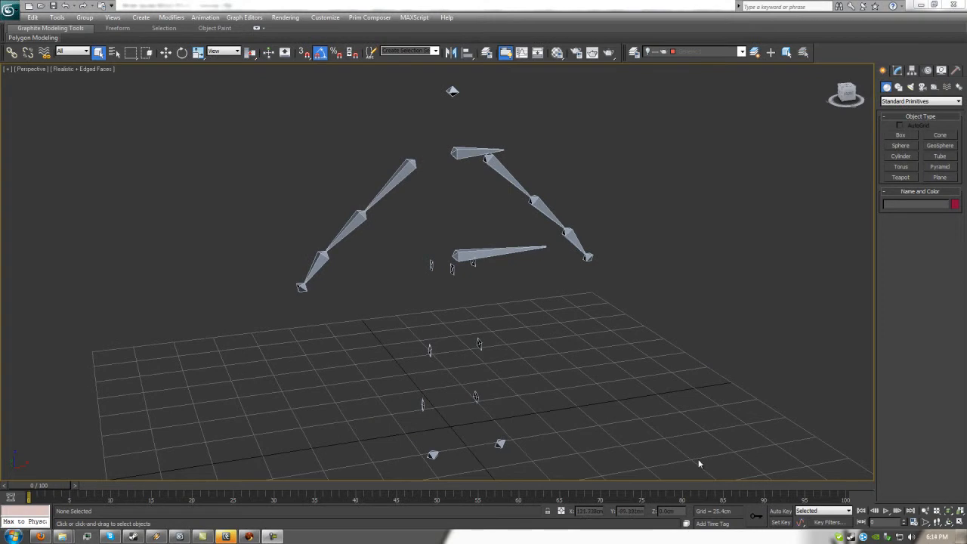
Step: Select all the skeleton's bones and export only the selection as FBX over tutorial1.FBX in the !CornerStone CS folder
{"action": "left_click_drag", "start_coordinate": [750, 468], "coordinate": [294, 216]}
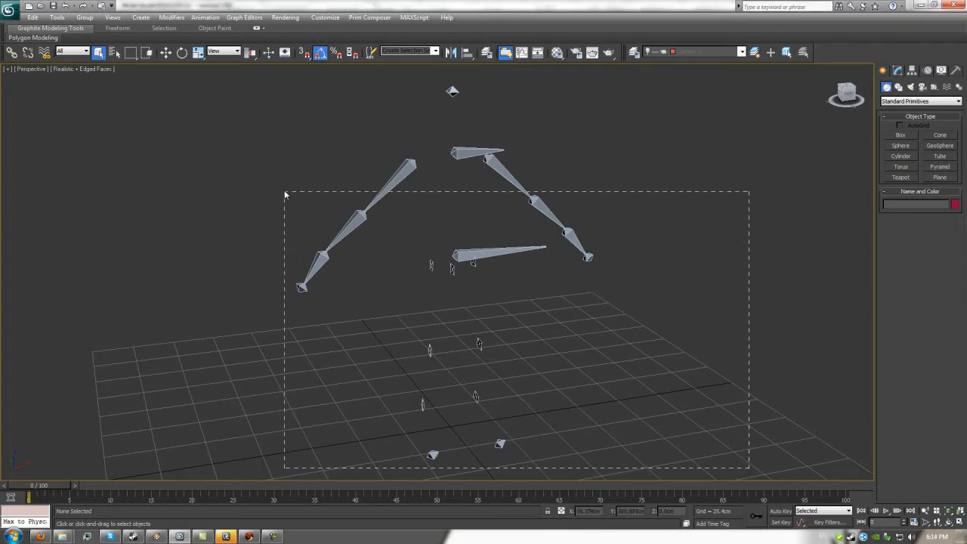
{"action": "left_click_drag", "start_coordinate": [260, 79], "coordinate": [260, 80]}
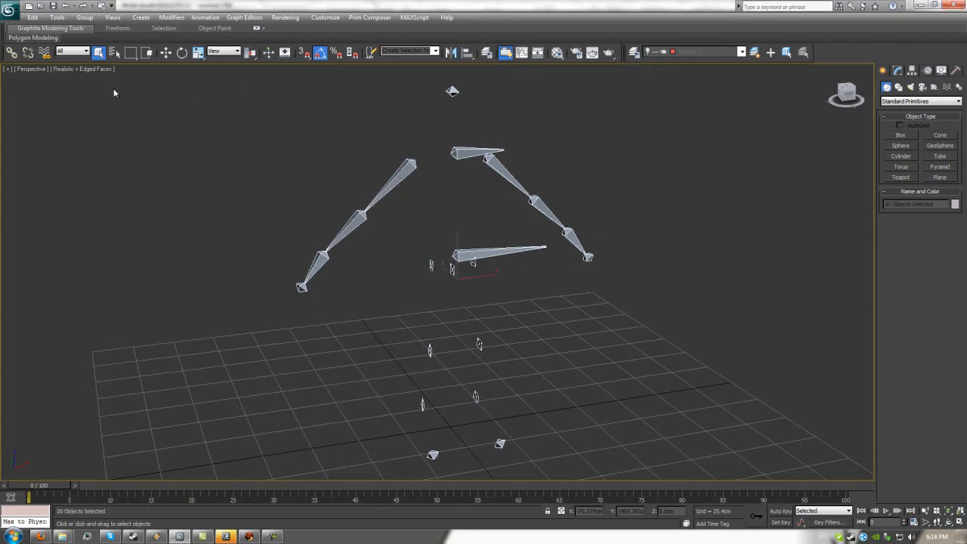
{"action": "left_click", "coordinate": [11, 12]}
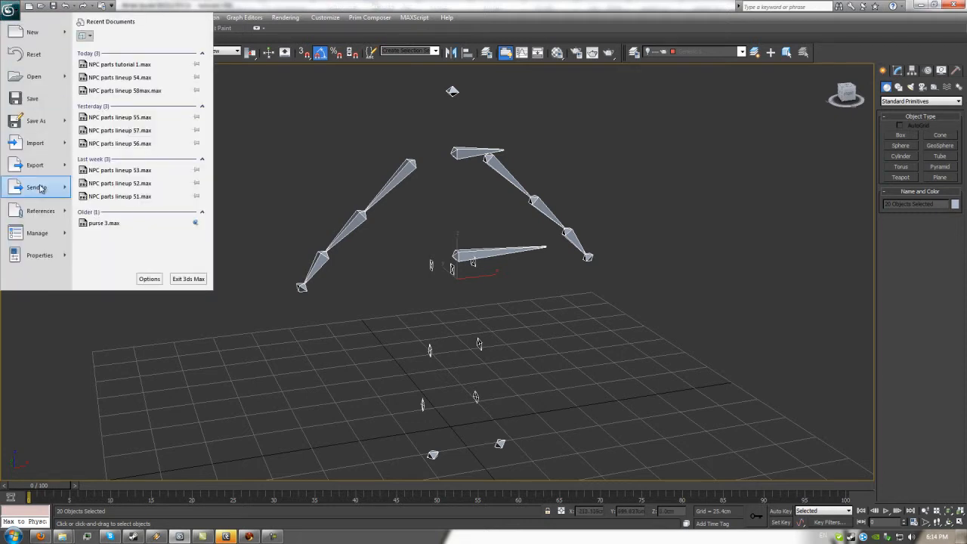
{"action": "mouse_move", "coordinate": [45, 167]}
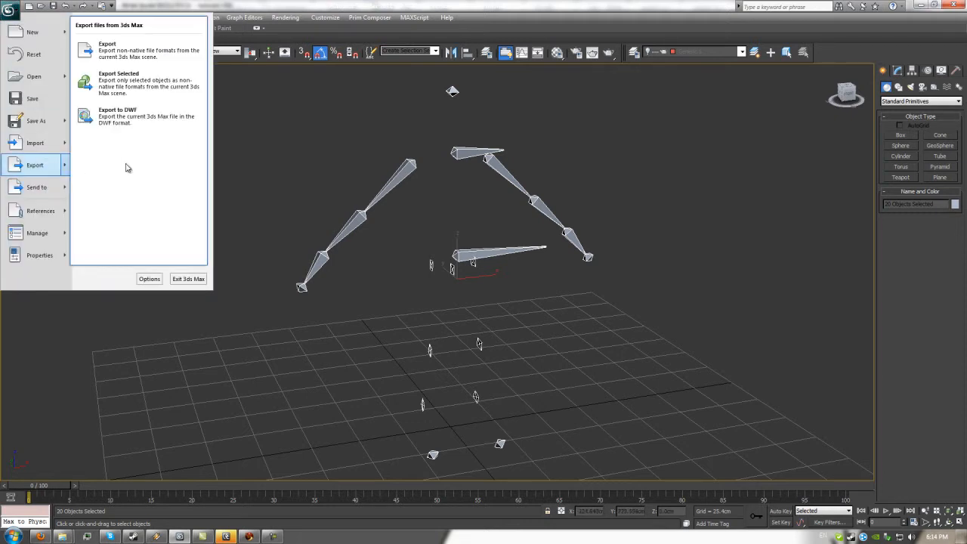
{"action": "left_click", "coordinate": [129, 87]}
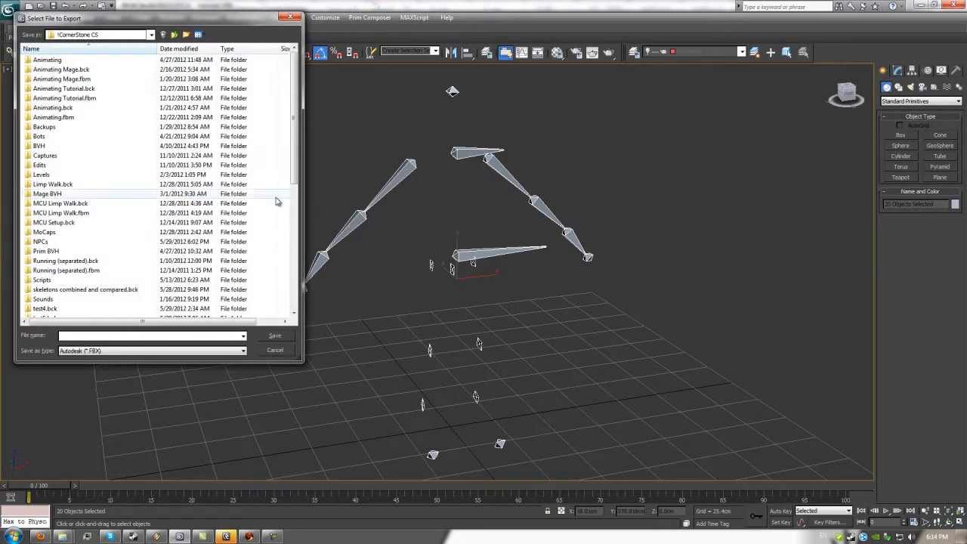
{"action": "scroll", "coordinate": [266, 306], "scroll_direction": "down", "scroll_amount": 5}
{"action": "double_click", "coordinate": [50, 308]}
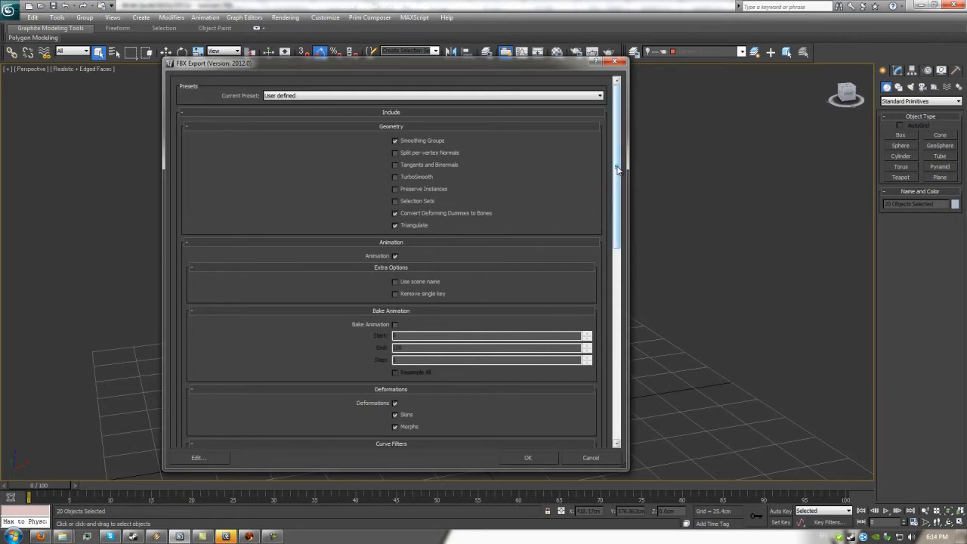
Step: Review the FBX export options through to the file format settings and confirm the export
{"action": "left_click_drag", "start_coordinate": [618, 170], "coordinate": [618, 209]}
{"action": "left_click_drag", "start_coordinate": [614, 266], "coordinate": [616, 368]}
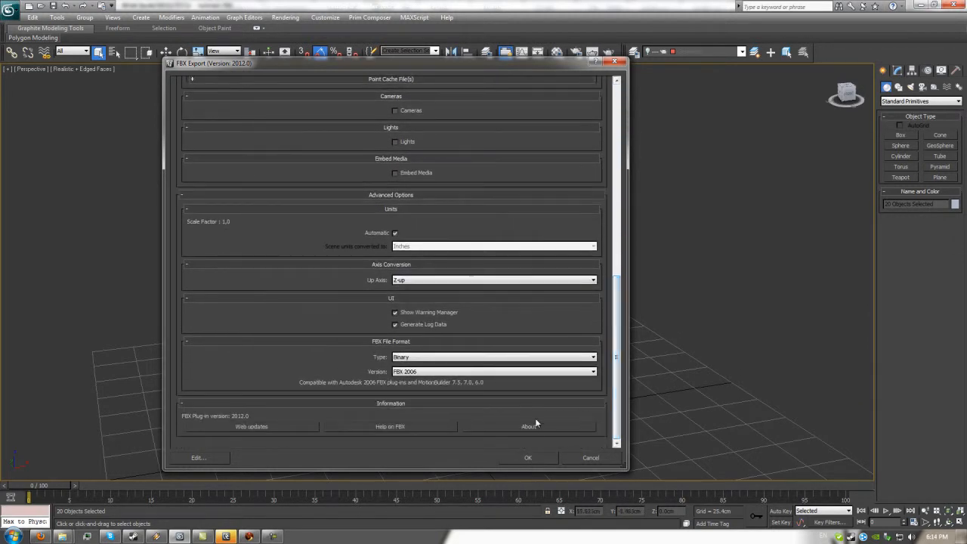
{"action": "left_click", "coordinate": [530, 458]}
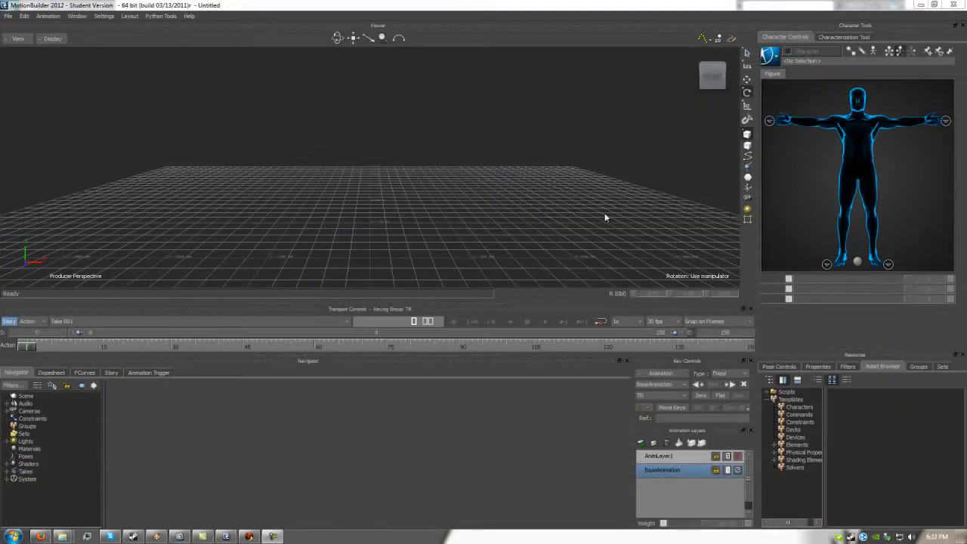
Step: Open tutorial1.FBX in MotionBuilder, importing Take 001 with the default open options
{"action": "left_click", "coordinate": [8, 16]}
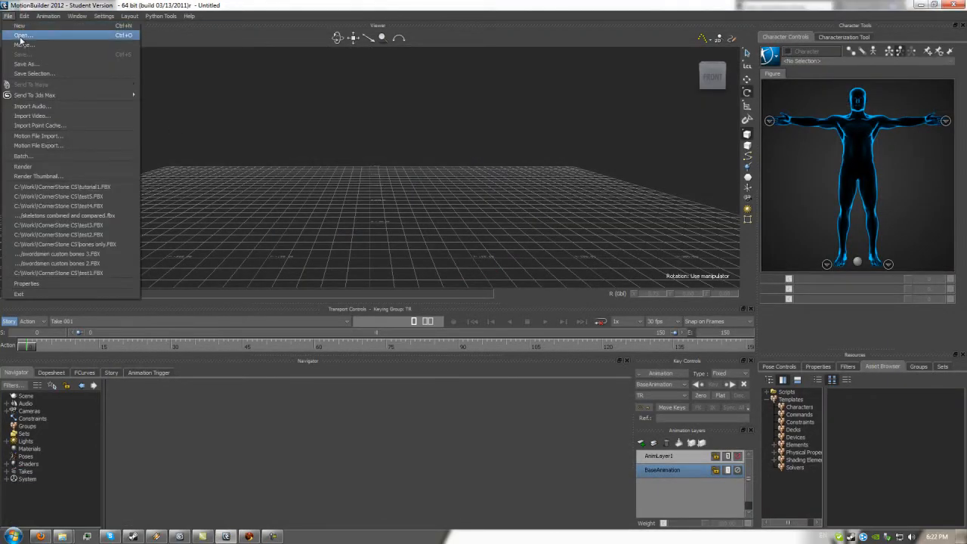
{"action": "left_click", "coordinate": [22, 35]}
{"action": "left_click_drag", "start_coordinate": [801, 174], "coordinate": [801, 293]}
{"action": "double_click", "coordinate": [613, 312]}
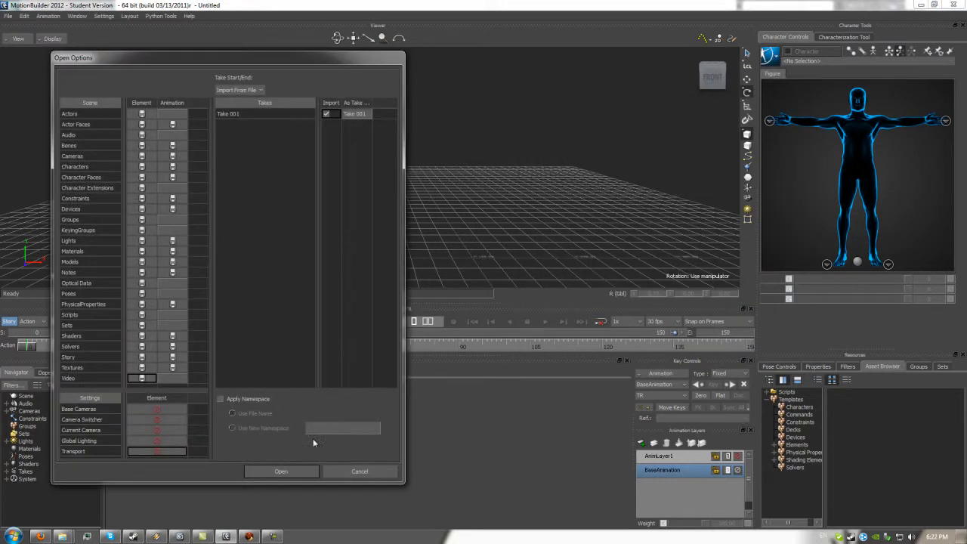
{"action": "left_click", "coordinate": [295, 470]}
Step: Examine the imported skeleton from several angles and compare it with the original bones in 3ds Max
{"action": "left_click", "coordinate": [376, 148]}
{"action": "left_click_drag", "start_coordinate": [461, 195], "coordinate": [484, 203]}
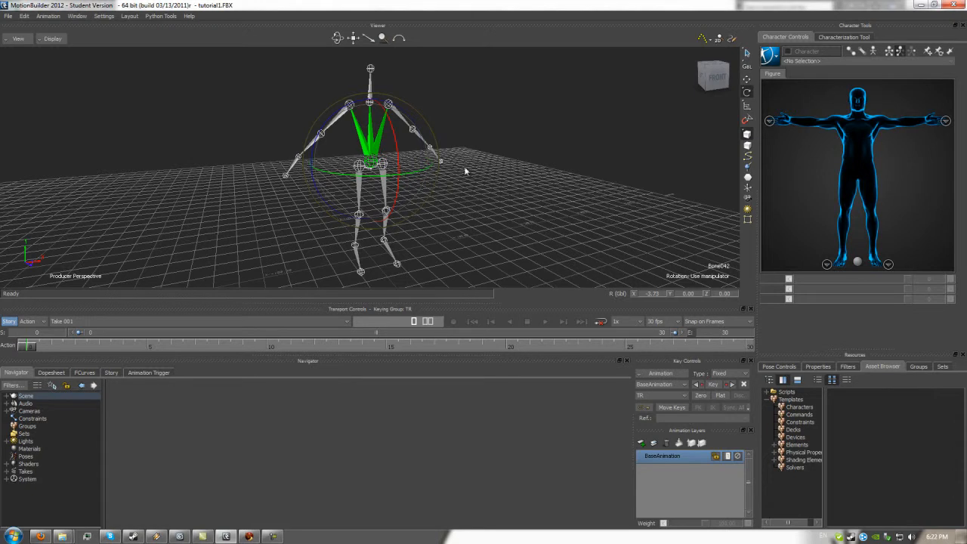
{"action": "left_click_drag", "start_coordinate": [524, 196], "coordinate": [470, 185]}
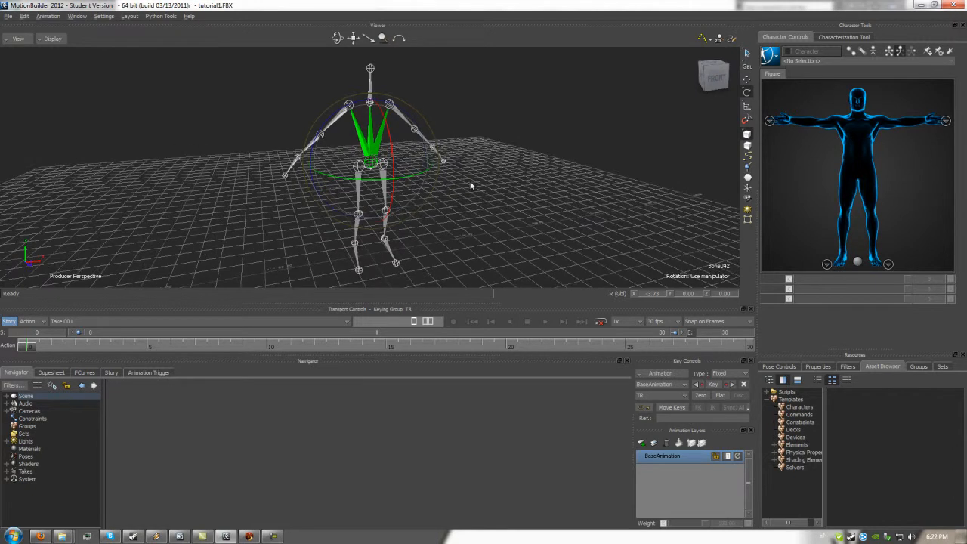
{"action": "left_click", "coordinate": [179, 536]}
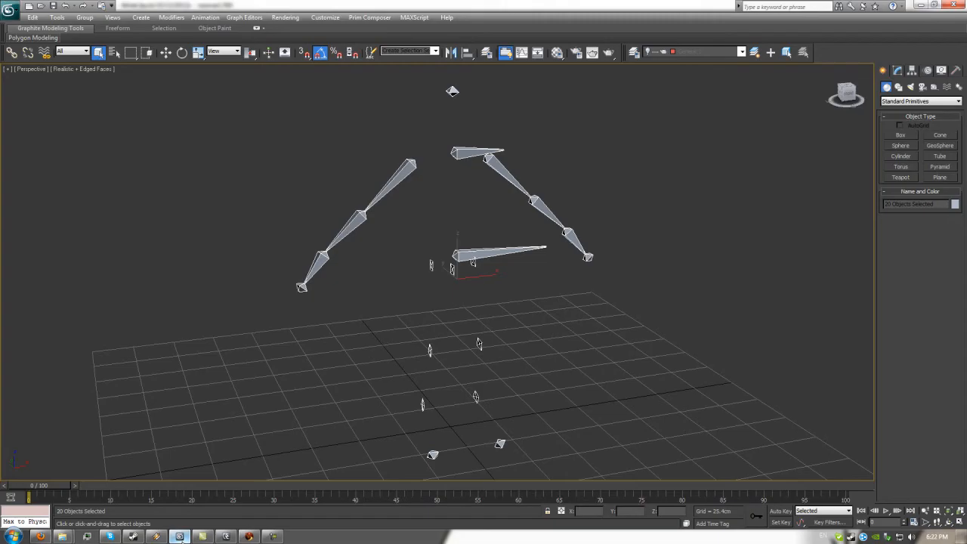
{"action": "left_click", "coordinate": [226, 536]}
Step: Select the whole skeleton in MotionBuilder and save a motion file export in BVH format as ttttttttttttttttterterter.bvh
{"action": "left_click_drag", "start_coordinate": [438, 177], "coordinate": [520, 193]}
{"action": "left_click", "coordinate": [570, 231]}
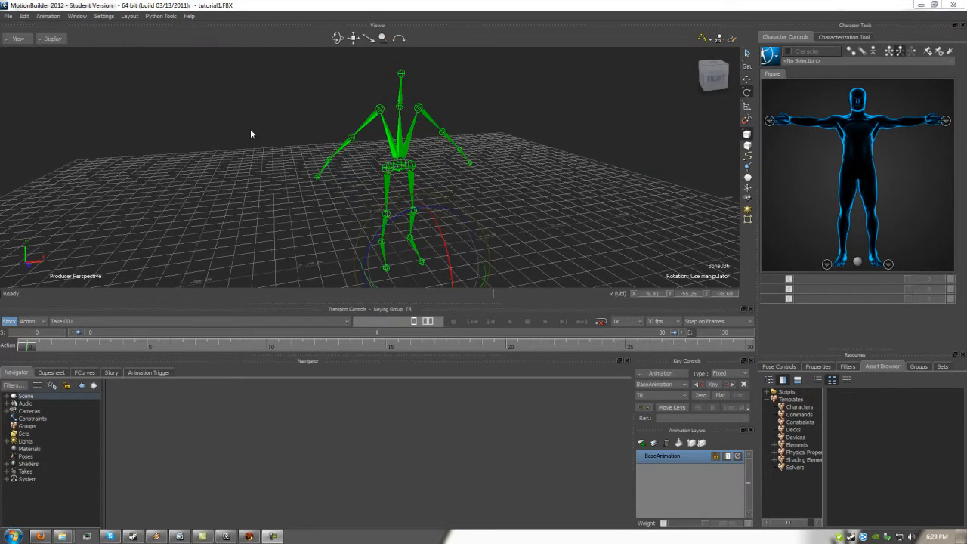
{"action": "left_click", "coordinate": [8, 16]}
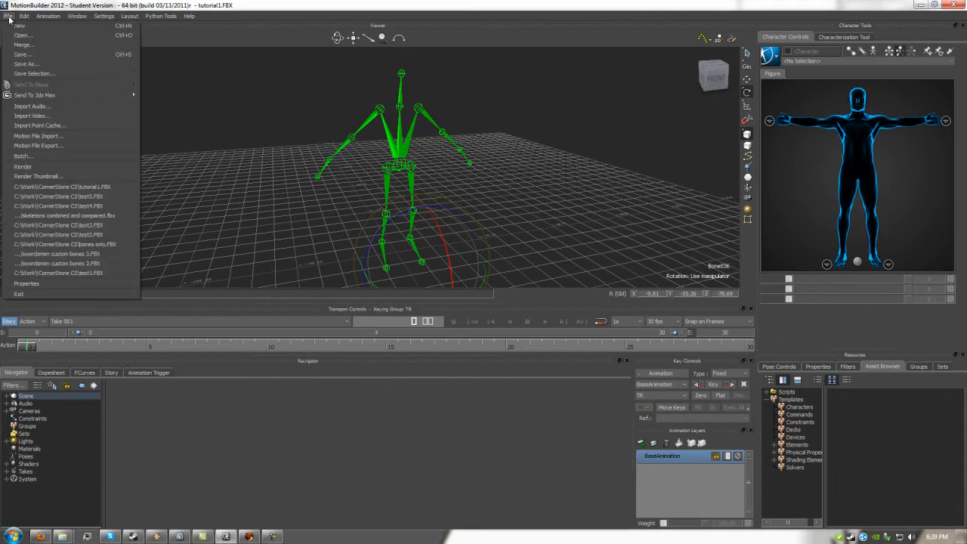
{"action": "left_click", "coordinate": [46, 145]}
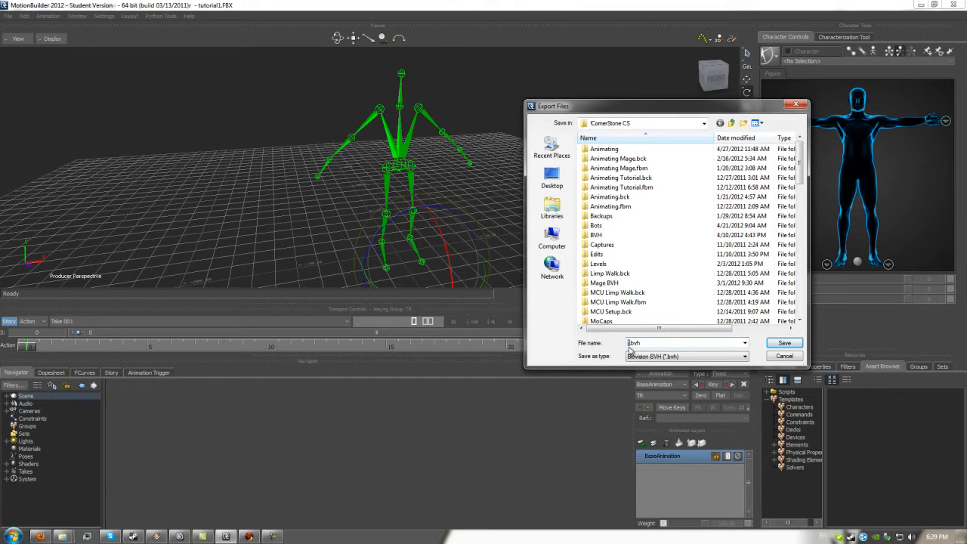
{"action": "type", "text": "ttttttttttttttttterterter"}
{"action": "left_click", "coordinate": [789, 345]}
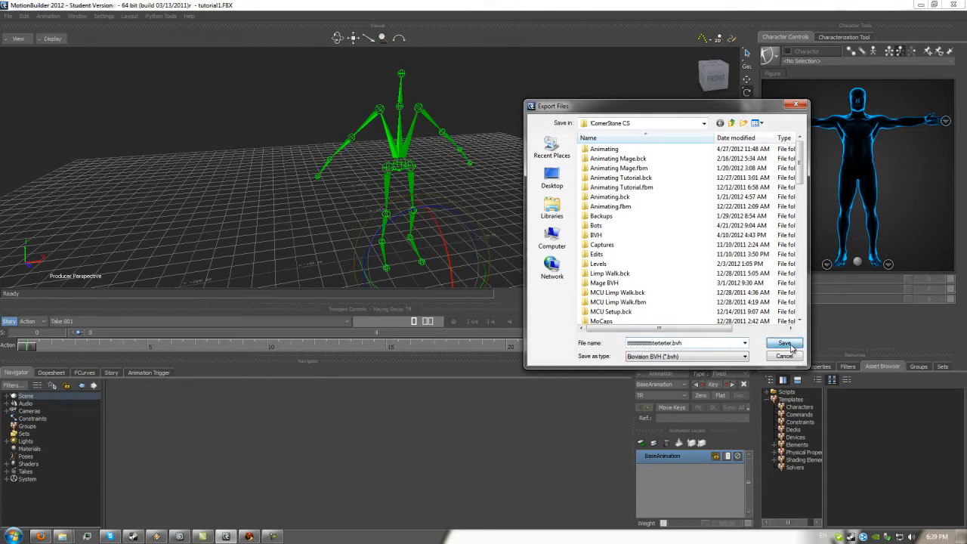
Step: Set Take 001's end time to 0 in the export options and export the BVH file
{"action": "double_click", "coordinate": [381, 100]}
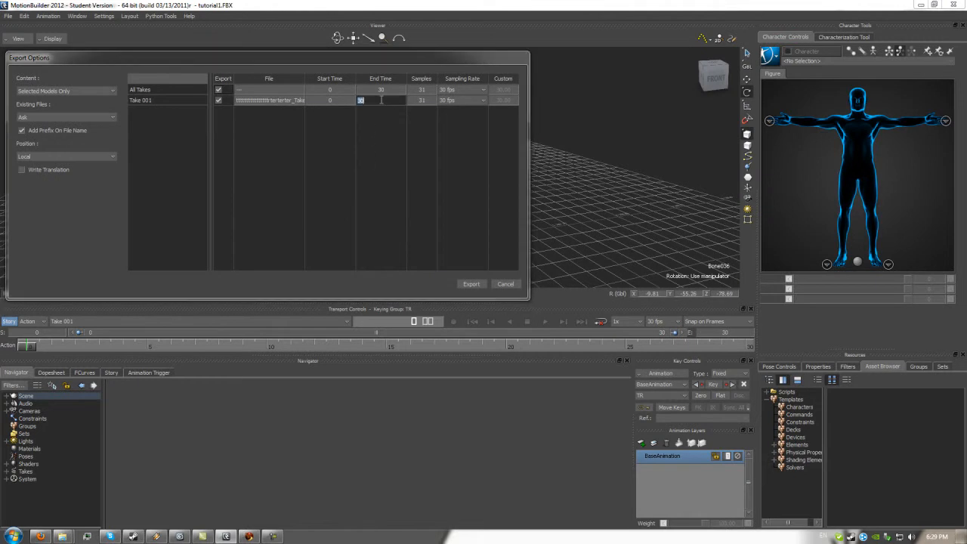
{"action": "type", "text": "0"}
{"action": "key", "text": "Return"}
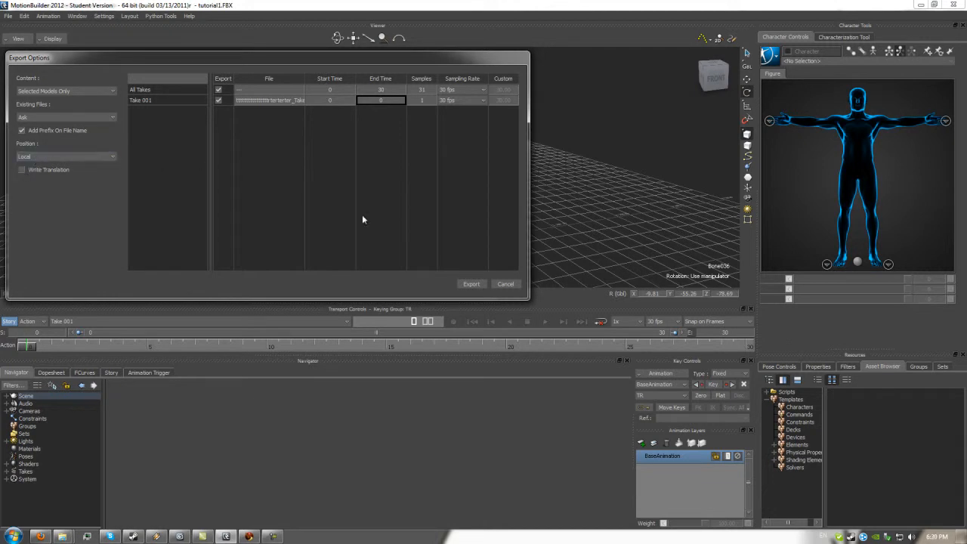
{"action": "left_click", "coordinate": [468, 283]}
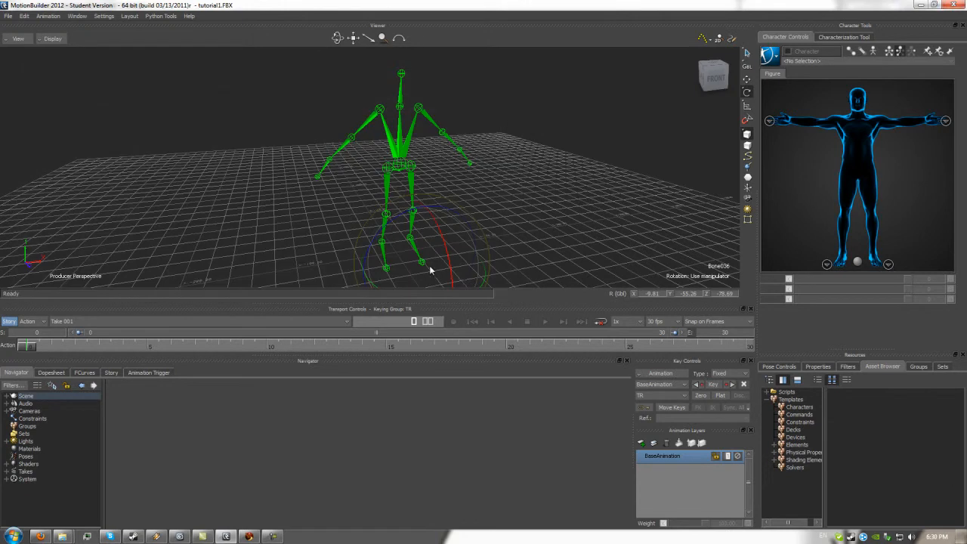
Step: Open the newly exported Take_001 BVH file from the !CornerStone CS folder in Notepad
{"action": "mouse_move", "coordinate": [62, 537]}
{"action": "mouse_move", "coordinate": [97, 496]}
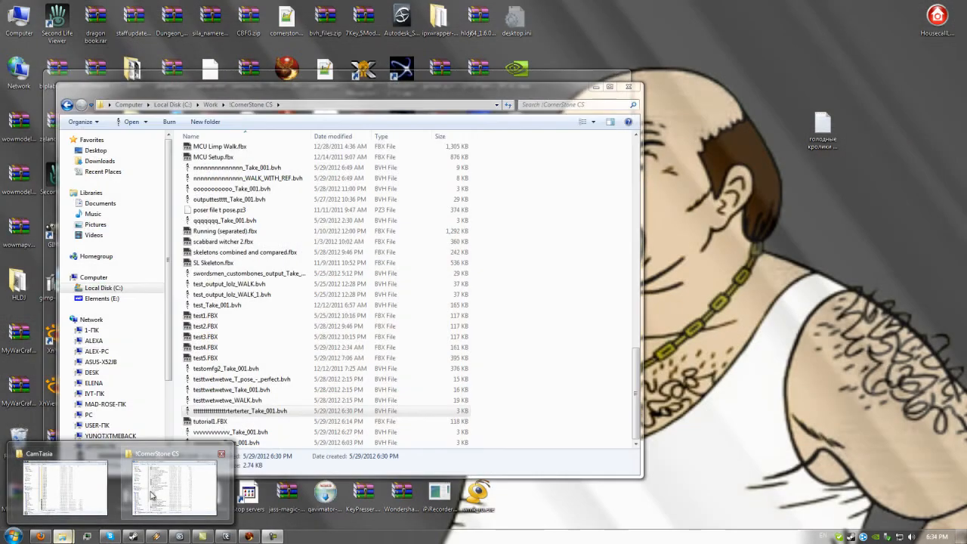
{"action": "left_click", "coordinate": [174, 490]}
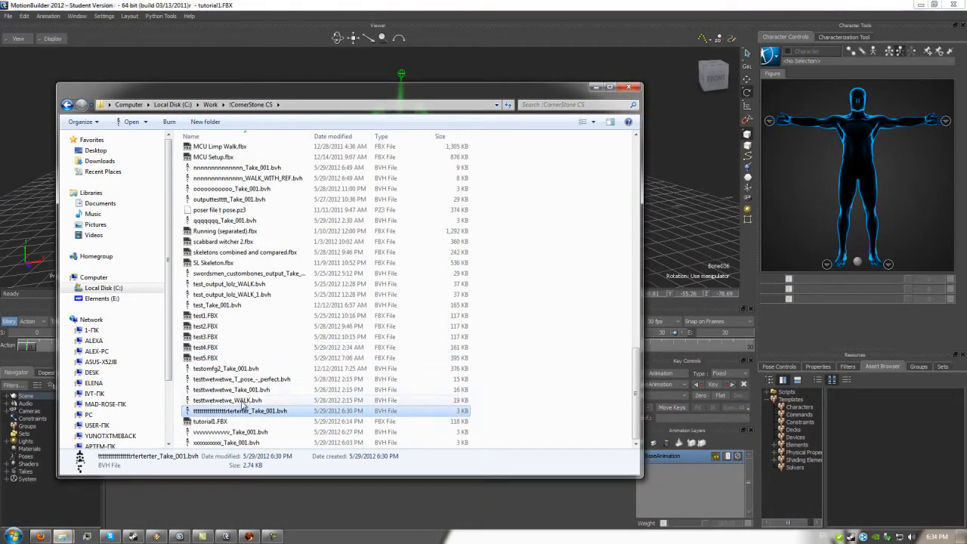
{"action": "right_click", "coordinate": [255, 413]}
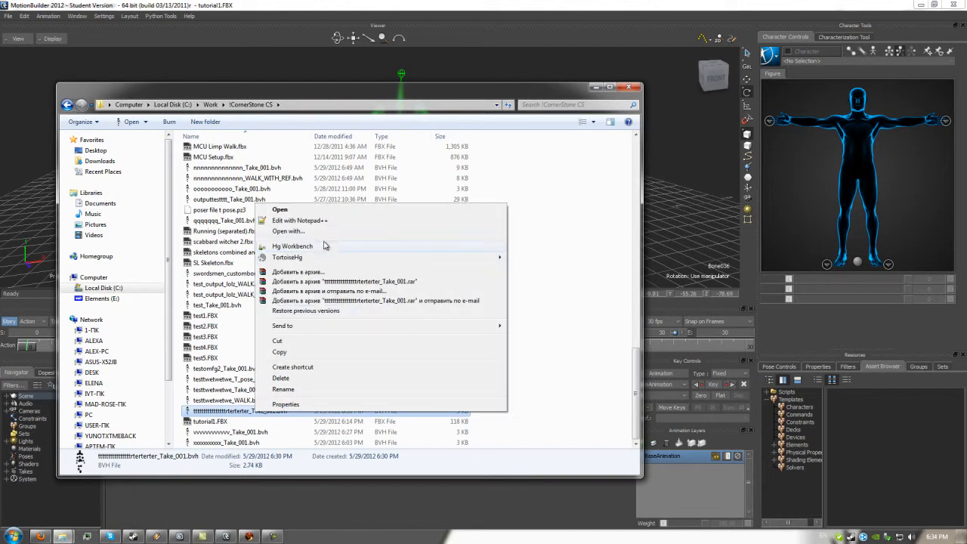
{"action": "left_click", "coordinate": [325, 236]}
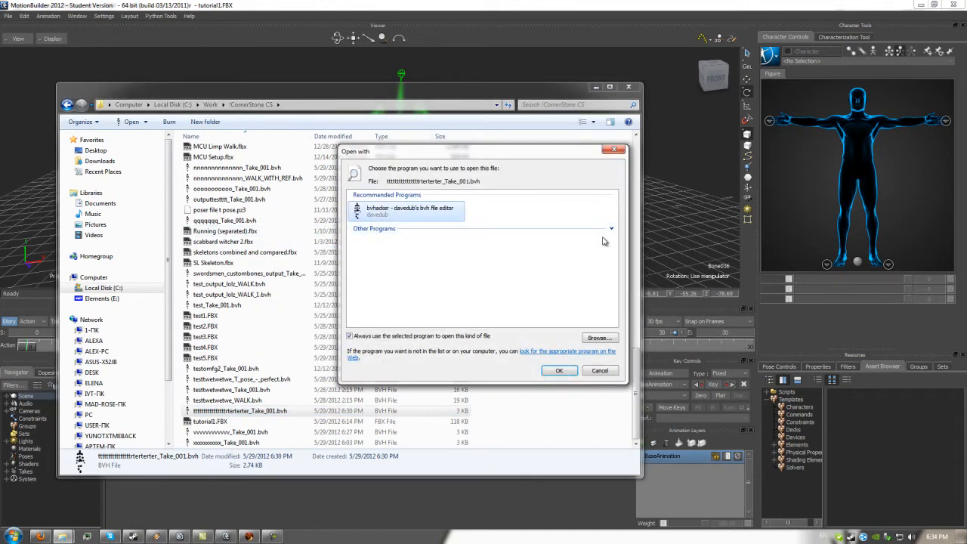
{"action": "left_click", "coordinate": [612, 231]}
{"action": "scroll", "coordinate": [529, 267], "scroll_direction": "down", "scroll_amount": 2}
{"action": "left_click", "coordinate": [514, 263]}
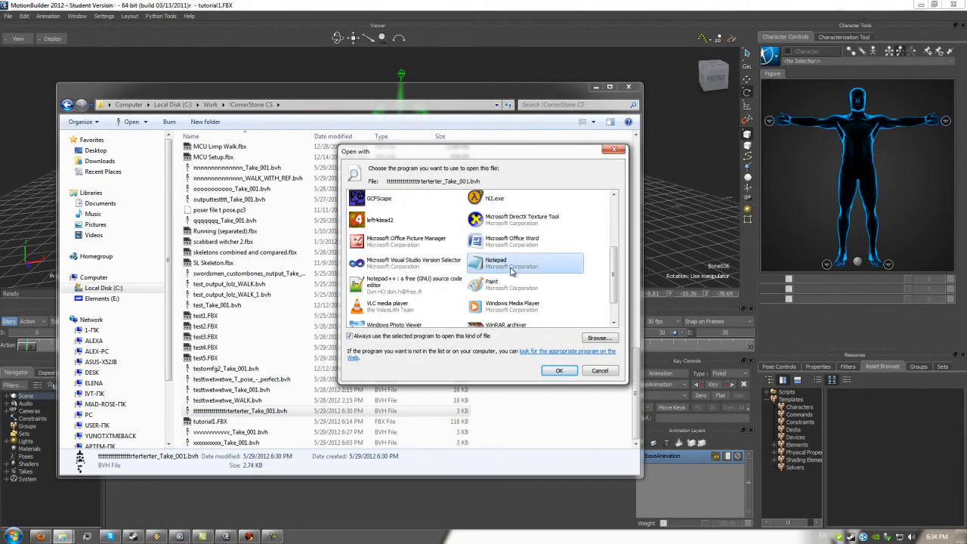
{"action": "left_click", "coordinate": [559, 372]}
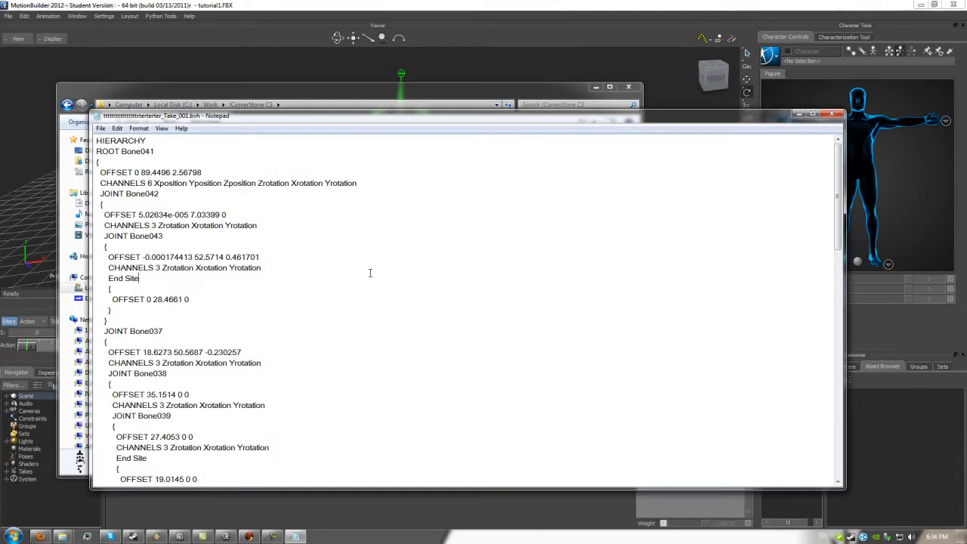
Step: Look through the BVH file down to its motion data and copy its entire text
{"action": "scroll", "coordinate": [392, 306], "scroll_direction": "down", "scroll_amount": 10}
{"action": "left_click_drag", "start_coordinate": [837, 388], "coordinate": [792, 417]}
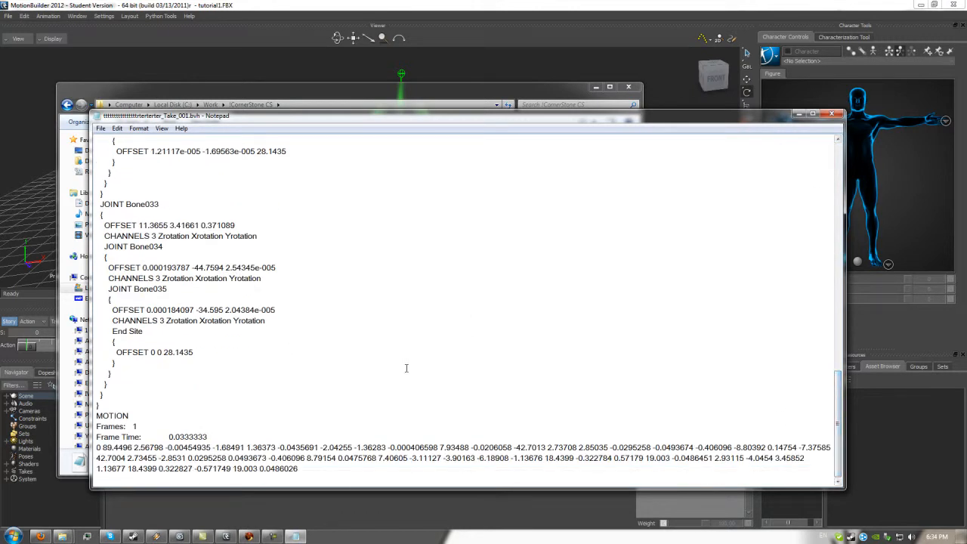
{"action": "key", "text": "ctrl+a"}
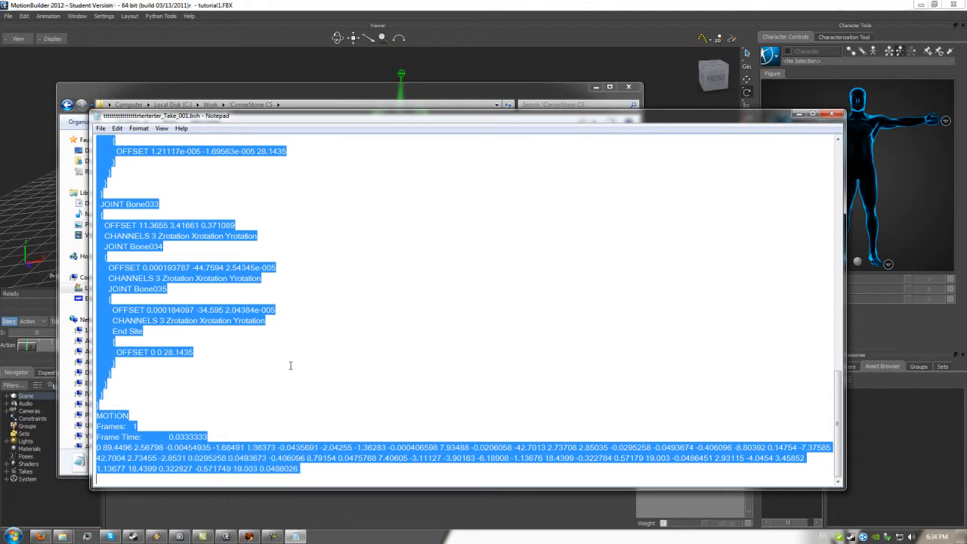
Step: Switch to Phoenix Firestorm, create a new notecard in the bones inventory folder, and paste the BVH text into it
{"action": "mouse_move", "coordinate": [250, 537]}
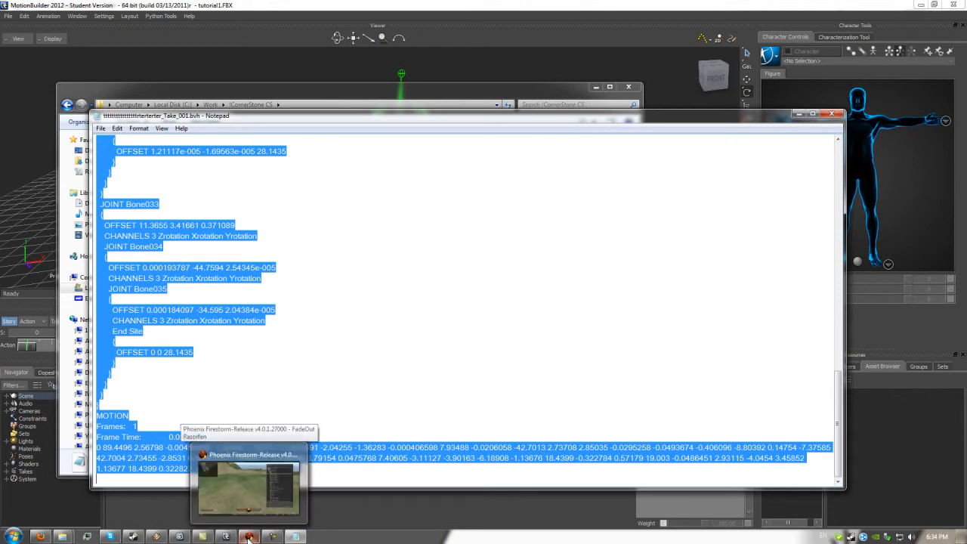
{"action": "left_click", "coordinate": [250, 537]}
{"action": "right_click", "coordinate": [706, 123]}
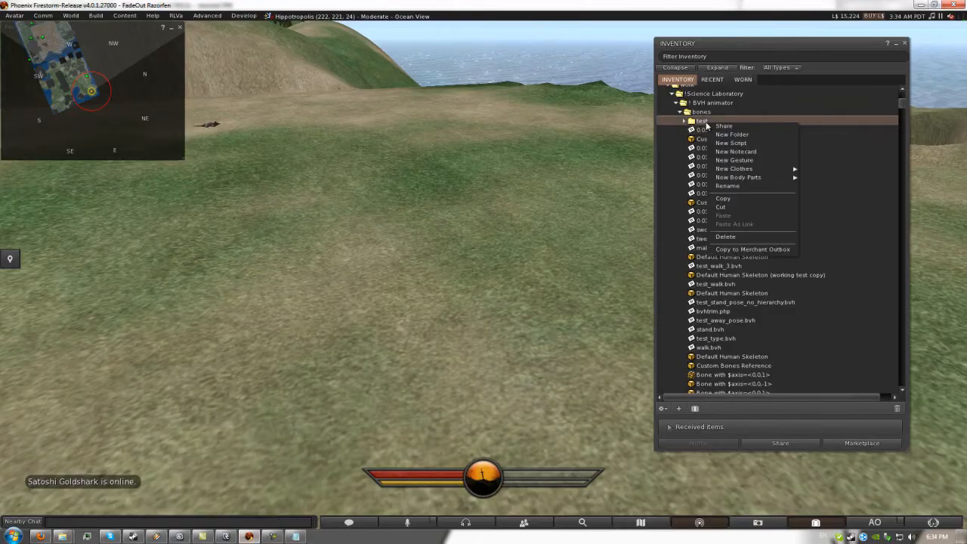
{"action": "right_click", "coordinate": [713, 113]}
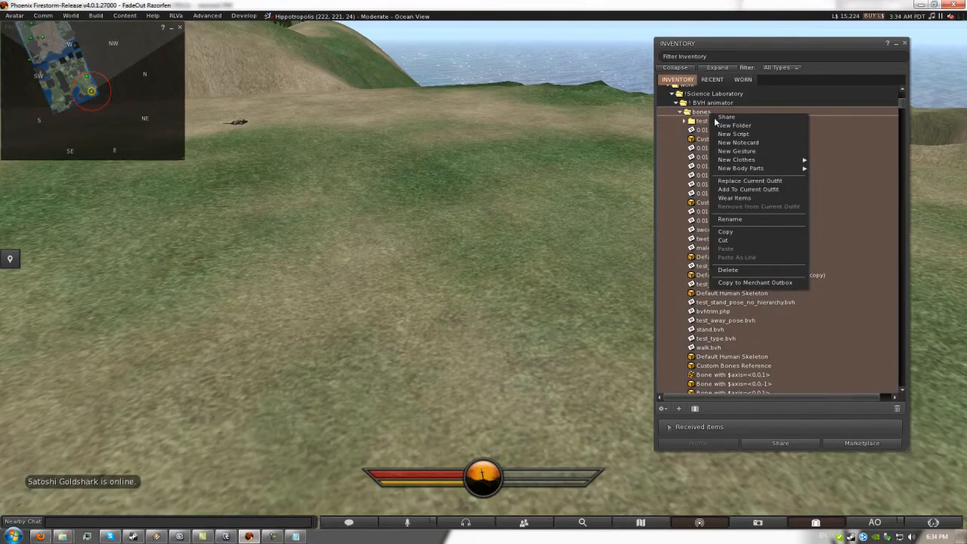
{"action": "left_click", "coordinate": [750, 147]}
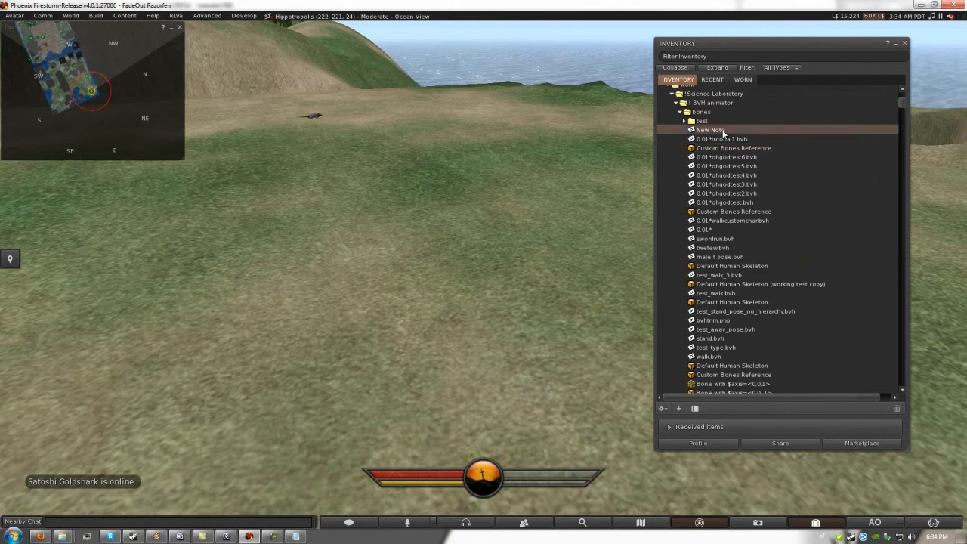
{"action": "key", "text": "ctrl+v"}
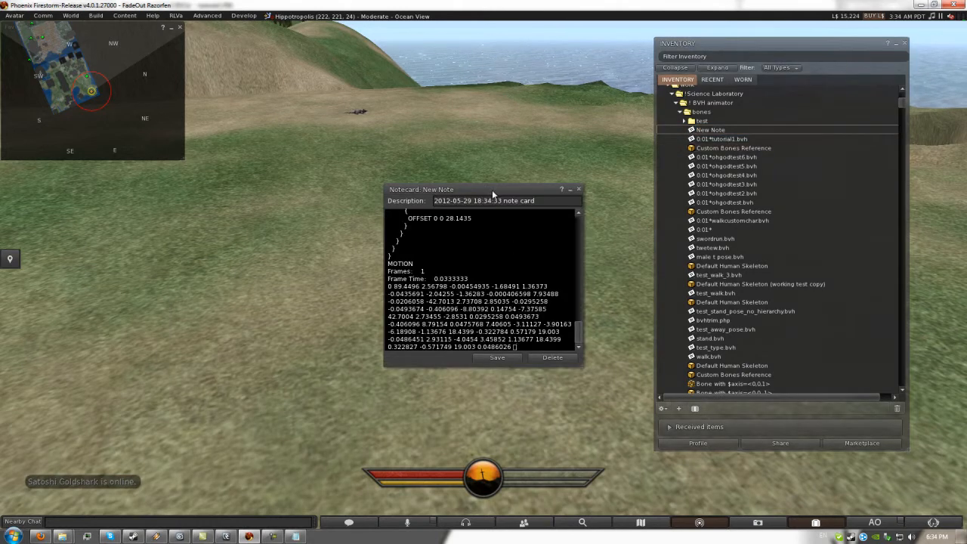
Step: Enlarge the notecard window and select and copy the motion values beneath the Frame Time line
{"action": "left_click_drag", "start_coordinate": [492, 190], "coordinate": [281, 86]}
{"action": "left_click_drag", "start_coordinate": [371, 261], "coordinate": [773, 415]}
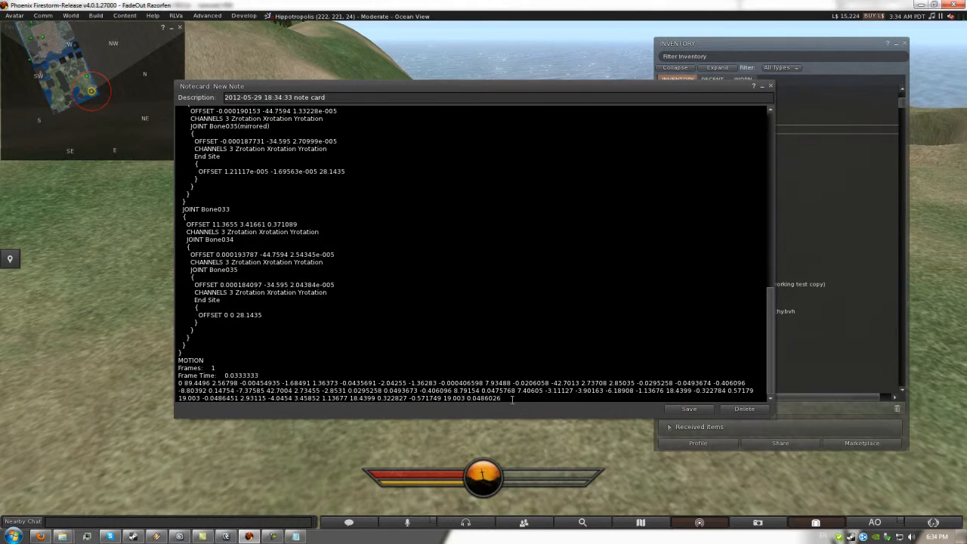
{"action": "left_click_drag", "start_coordinate": [514, 400], "coordinate": [178, 383]}
{"action": "key", "text": "ctrl+c"}
{"action": "left_click_drag", "start_coordinate": [502, 399], "coordinate": [202, 383]}
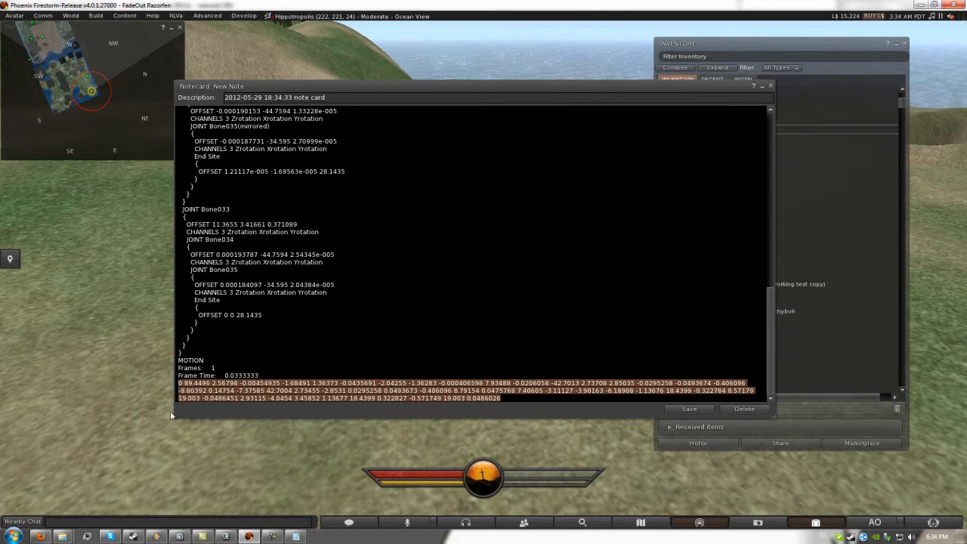
Step: Switch to Firefox and open scilabsl.com/bvhtrim.php in a new browser tab
{"action": "left_click", "coordinate": [40, 536]}
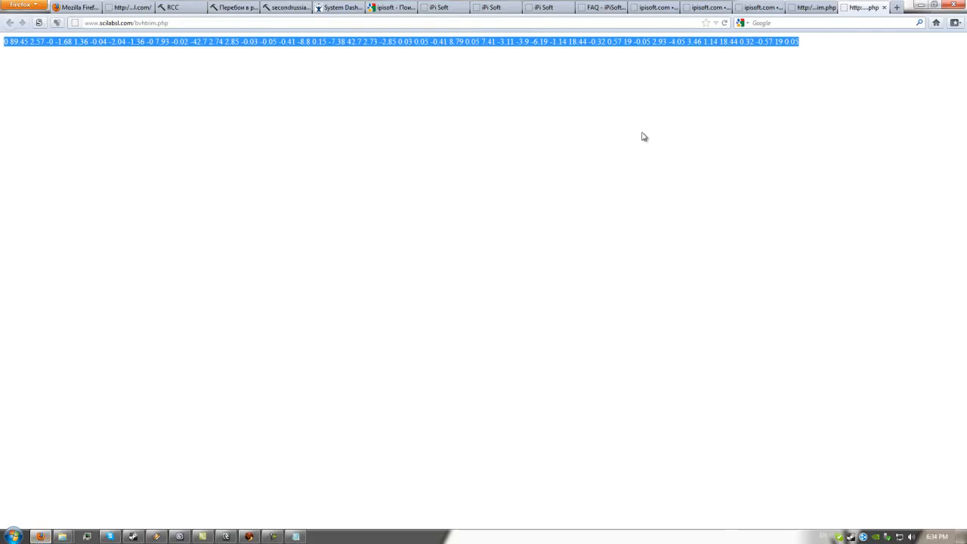
{"action": "left_click", "coordinate": [899, 7]}
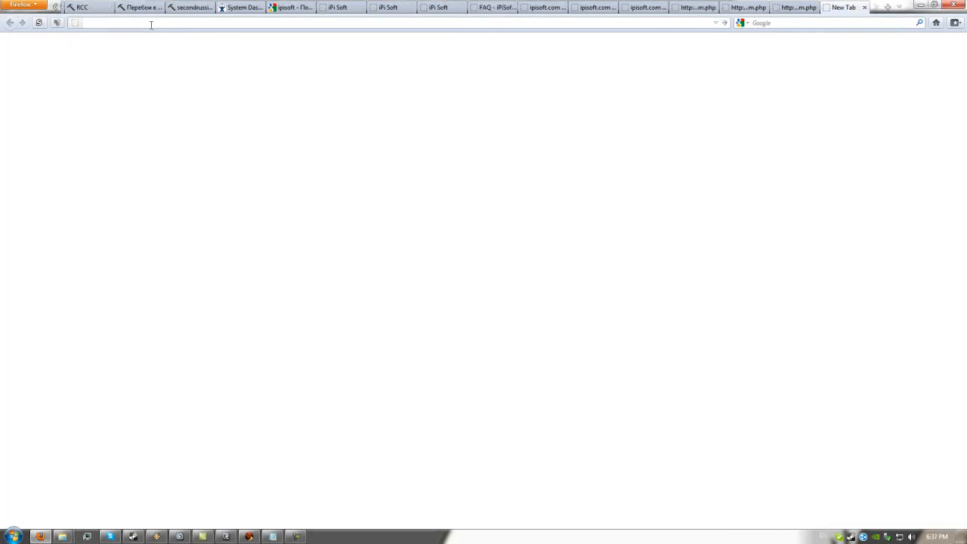
{"action": "type", "text": "scil"}
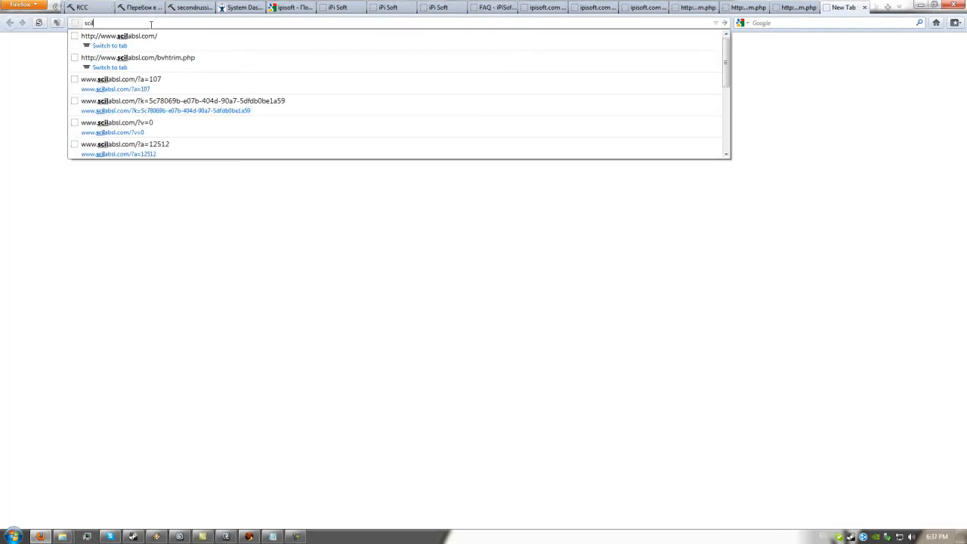
{"action": "type", "text": "absl.co"}
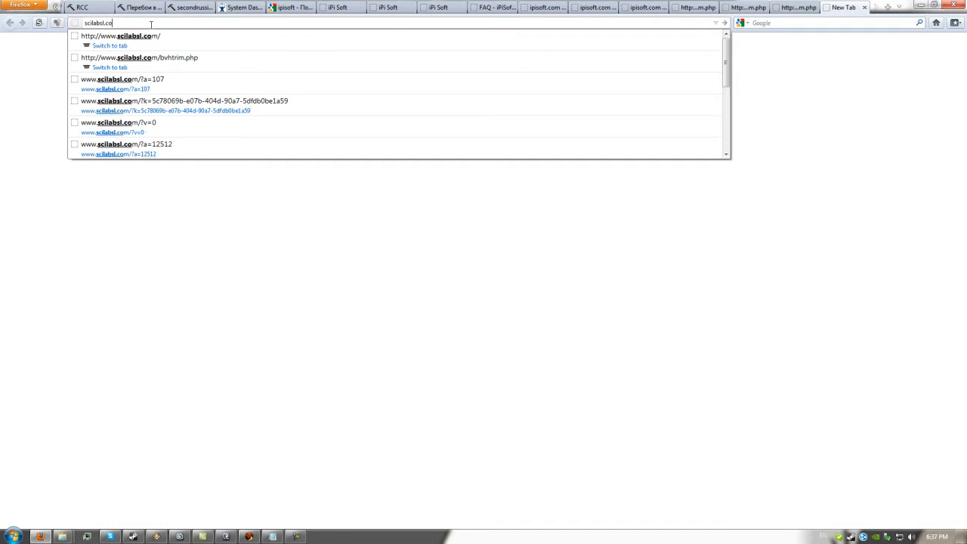
{"action": "type", "text": "m/bv"}
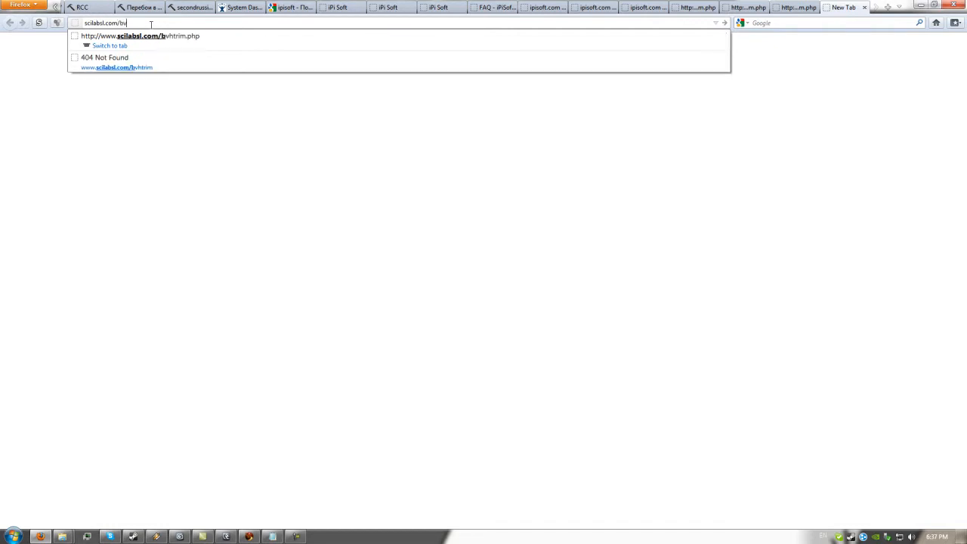
{"action": "type", "text": "htrim.php"}
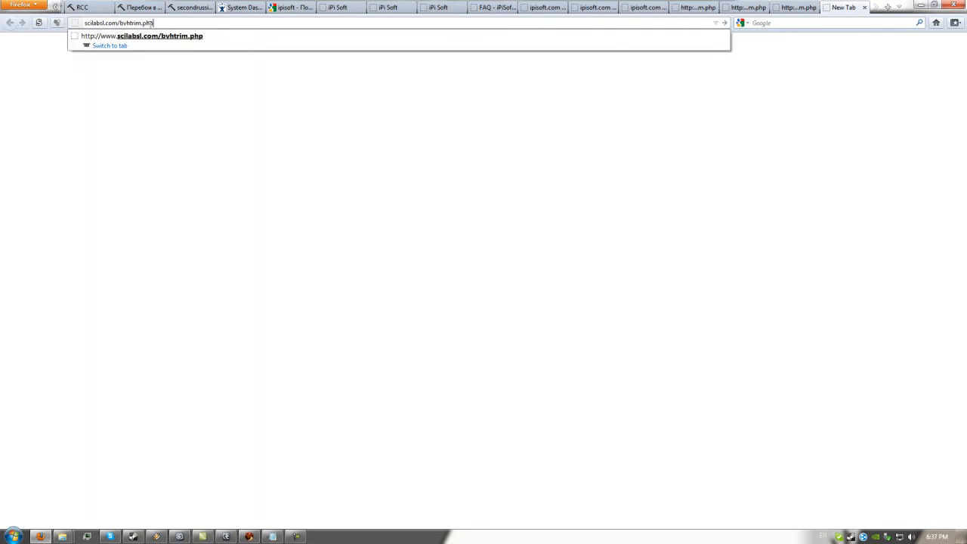
{"action": "key", "text": "Return"}
Step: Paste the copied motion values into the BVH trim form, trim them, and copy the entire trimmed result
{"action": "left_click", "coordinate": [195, 102]}
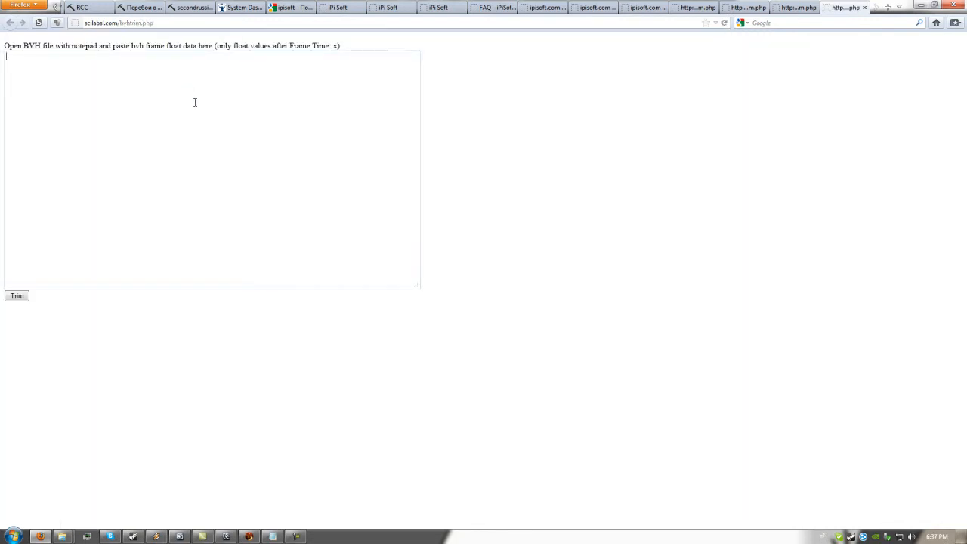
{"action": "key", "text": "ctrl+v"}
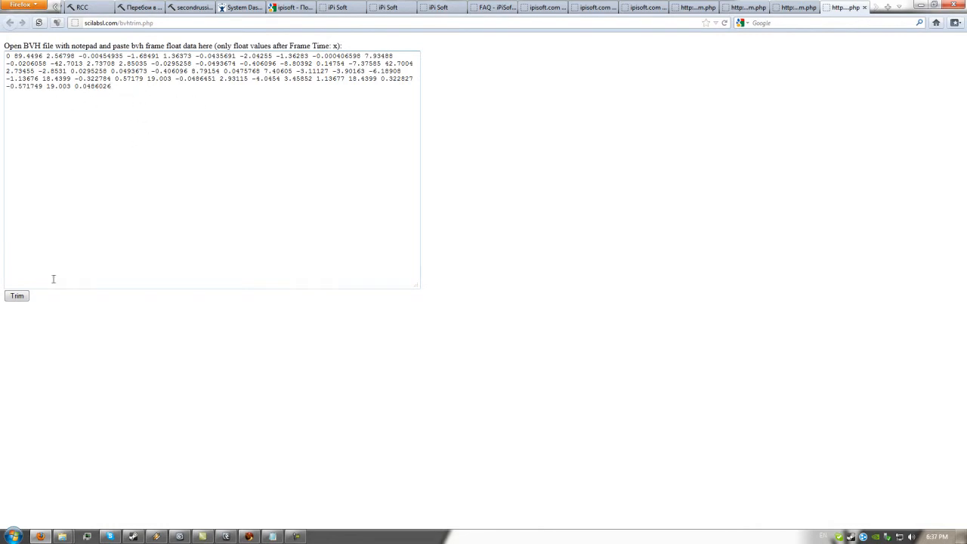
{"action": "left_click", "coordinate": [17, 297]}
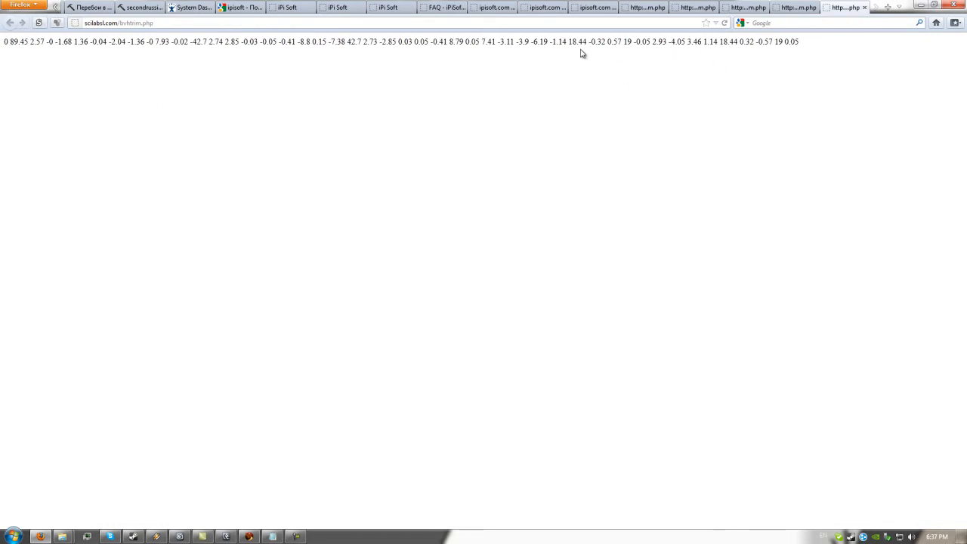
{"action": "key", "text": "ctrl+a"}
{"action": "key", "text": "ctrl+c"}
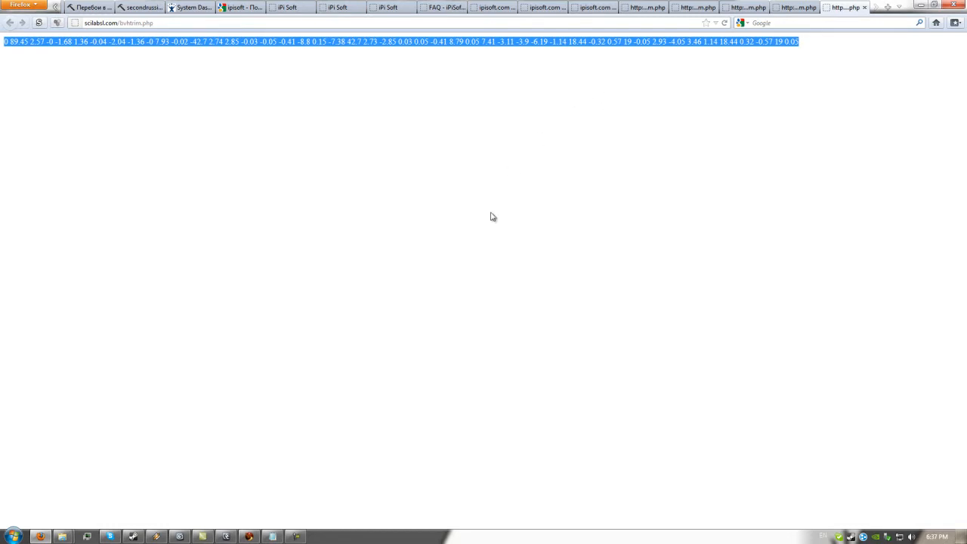
Step: Switch to Phoenix Firestorm, replace the selected motion values in the notecard with the trimmed ones, then save and close the notecard
{"action": "left_click", "coordinate": [250, 536]}
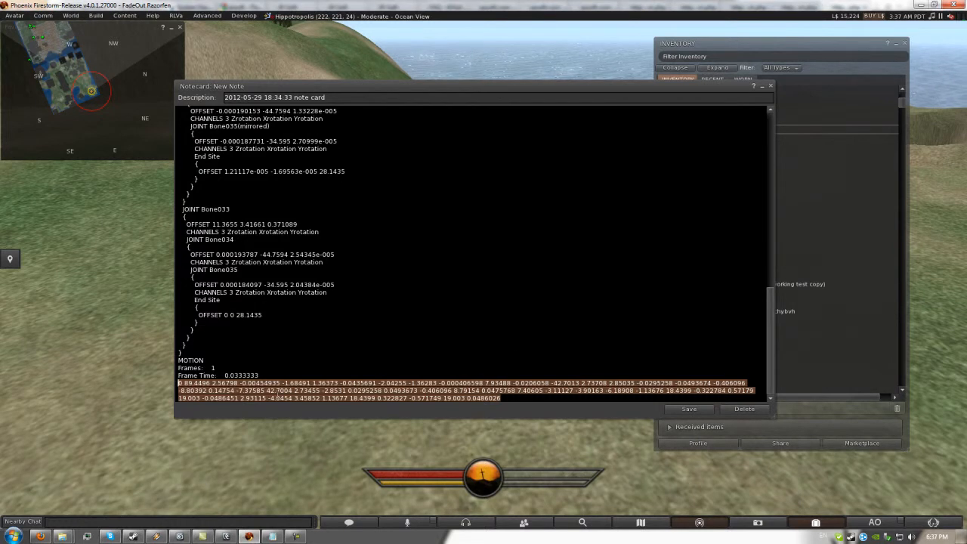
{"action": "key", "text": "ctrl+v"}
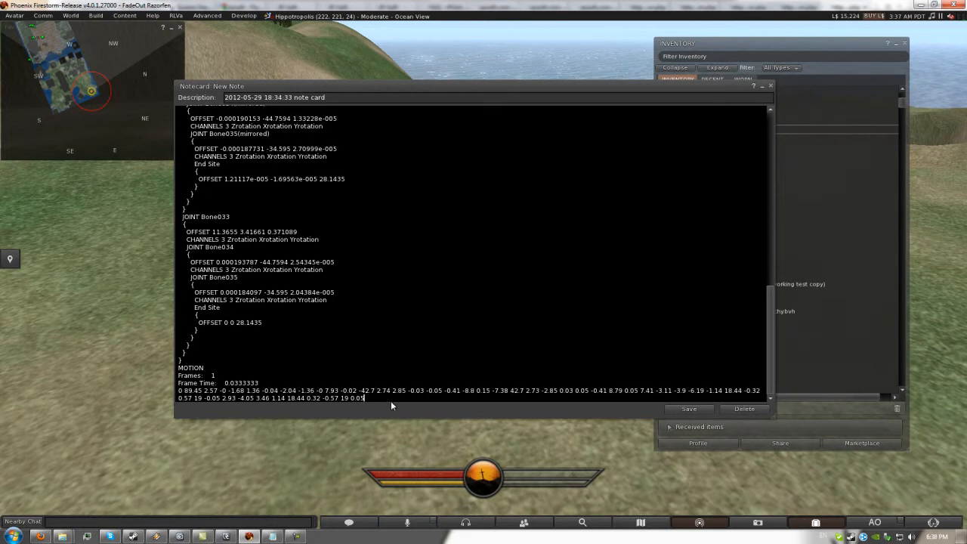
{"action": "left_click", "coordinate": [683, 409]}
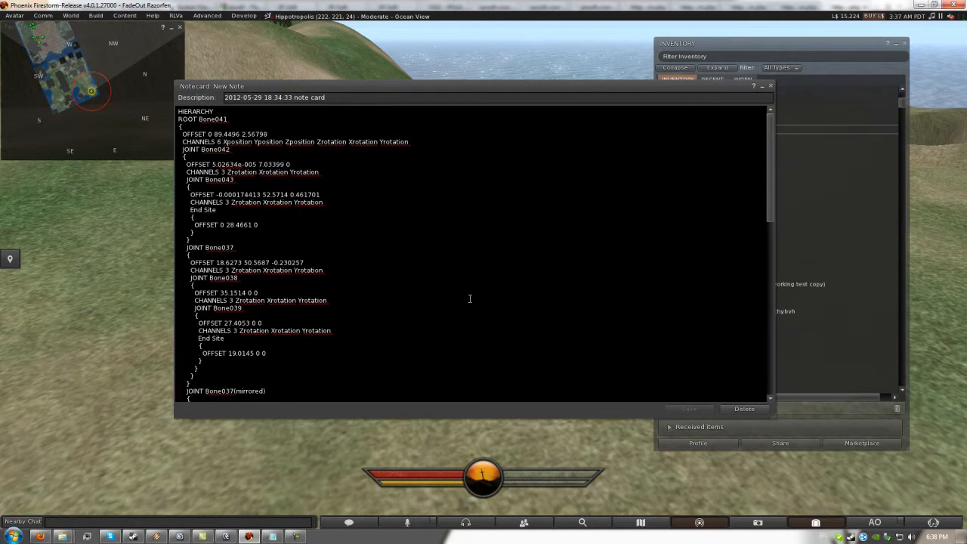
{"action": "left_click", "coordinate": [772, 86]}
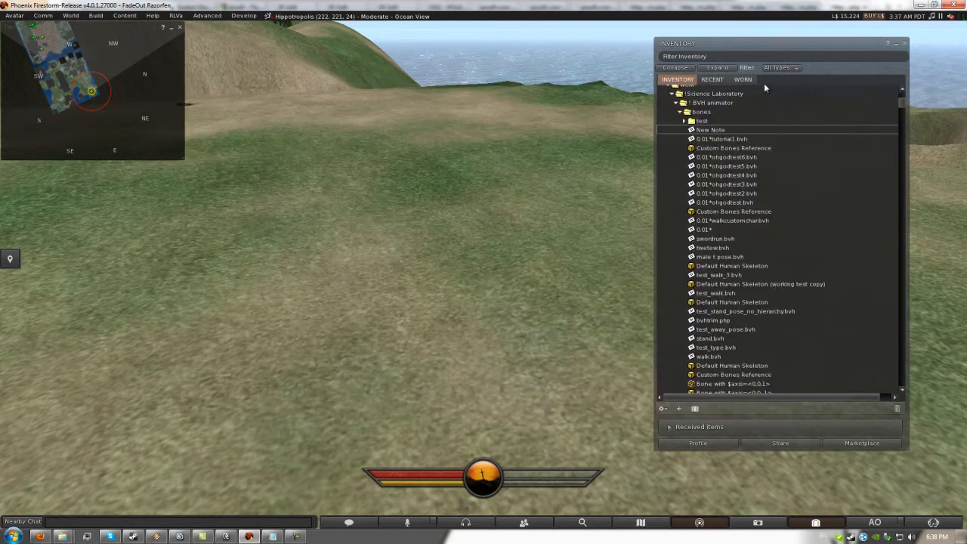
Step: Rename the New Note notecard in the bones folder as 0.01*tutorial2.bvh and briefly open it to check its contents
{"action": "right_click", "coordinate": [732, 131]}
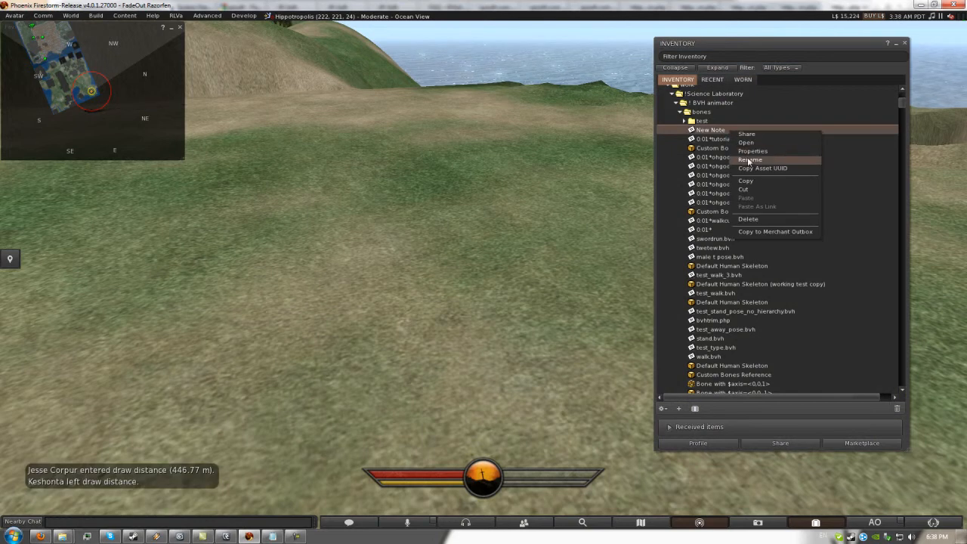
{"action": "left_click", "coordinate": [748, 160]}
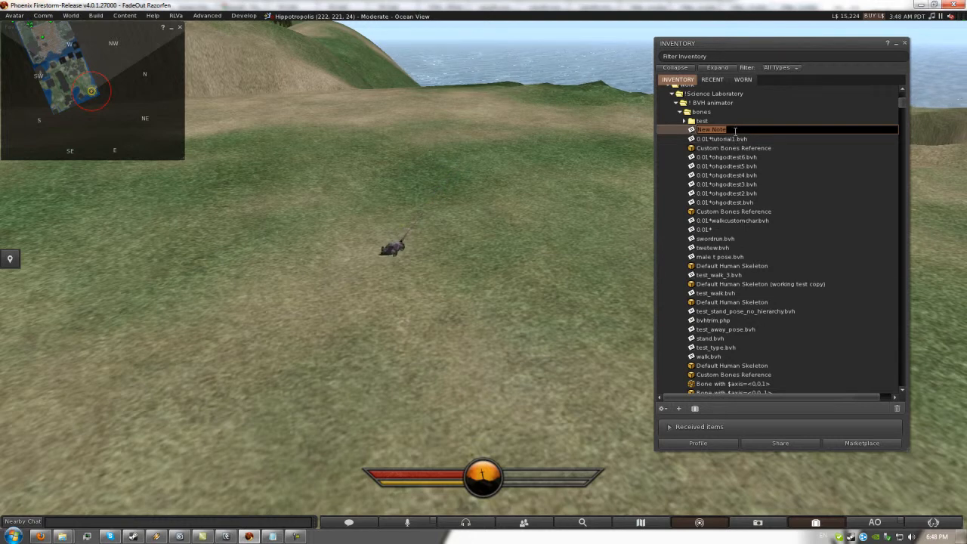
{"action": "type", "text": "0"}
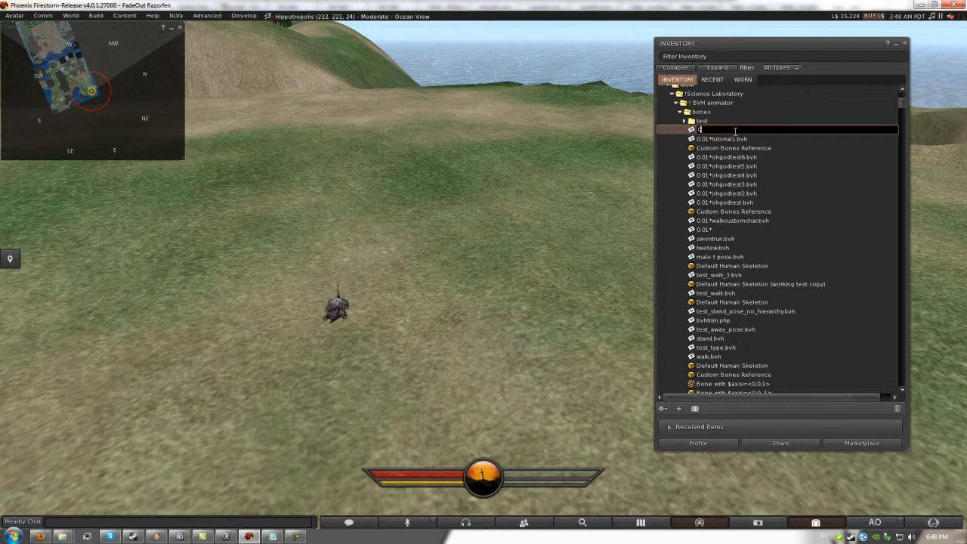
{"action": "type", "text": ".01*tutorial2.bvh"}
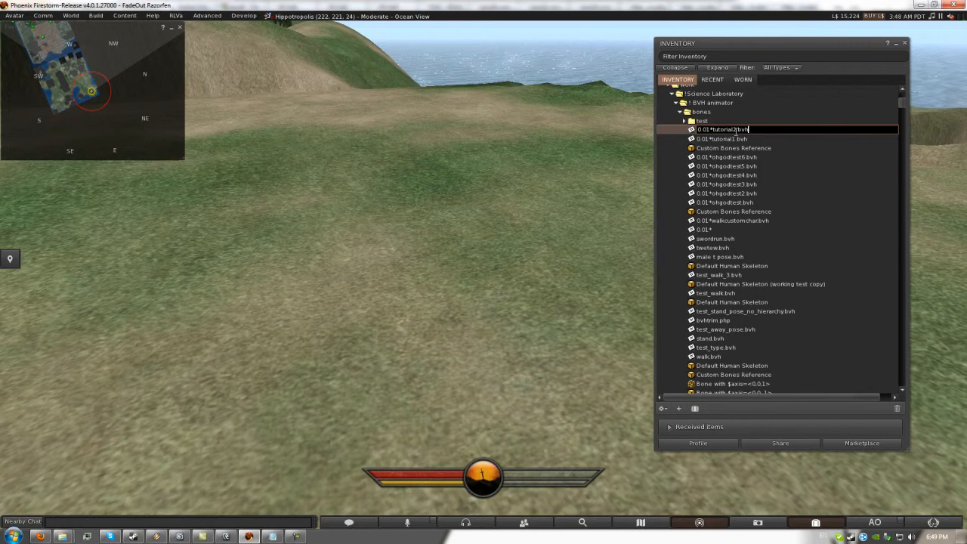
{"action": "key", "text": "Return"}
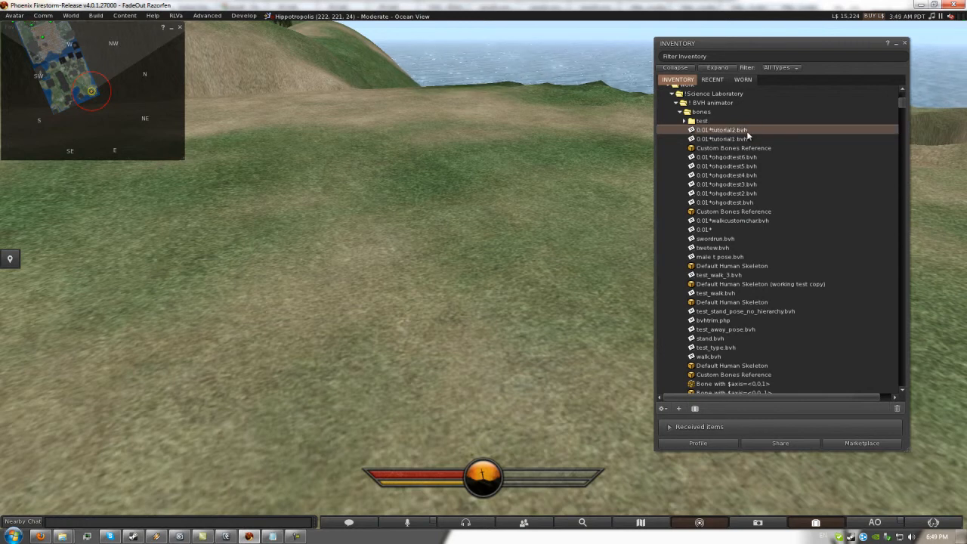
{"action": "double_click", "coordinate": [746, 130]}
{"action": "left_click_drag", "start_coordinate": [651, 88], "coordinate": [555, 96]}
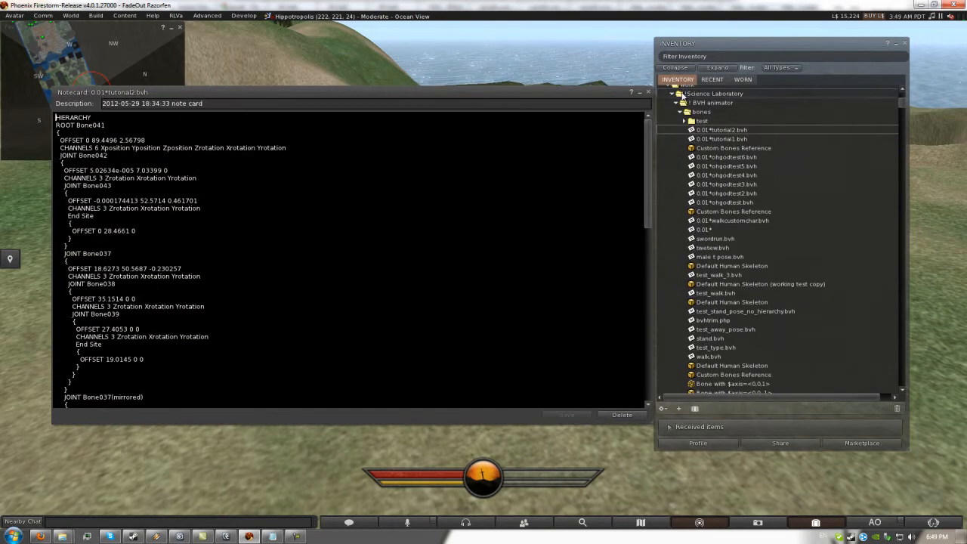
{"action": "left_click", "coordinate": [645, 87]}
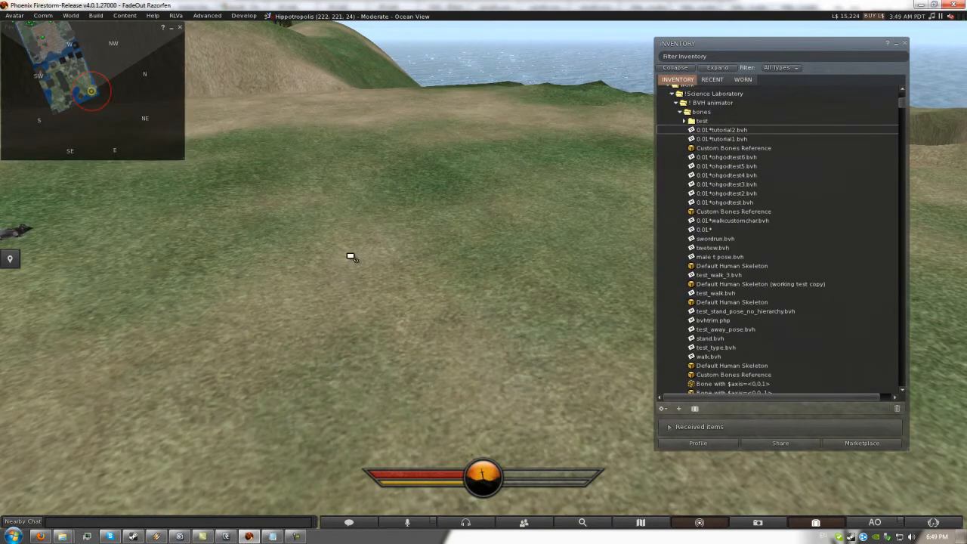
Step: Place the Custom Bones Reference object listed below 0.01*ohgodtest.bvh on the ground and open it for editing
{"action": "left_click", "coordinate": [353, 258], "text": "alt"}
{"action": "left_click_drag", "start_coordinate": [706, 212], "coordinate": [462, 124]}
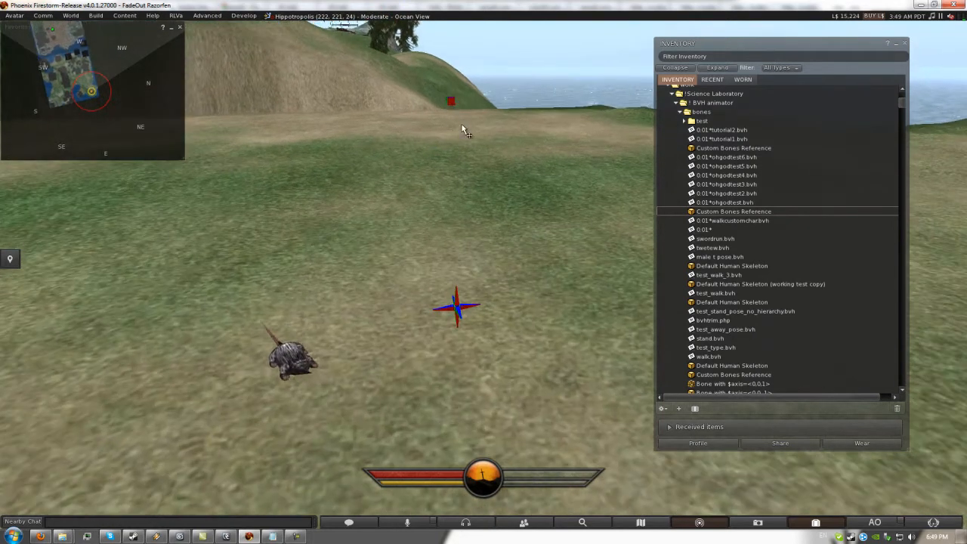
{"action": "right_click", "coordinate": [449, 101]}
{"action": "left_click", "coordinate": [481, 135]}
{"action": "left_click_drag", "start_coordinate": [494, 264], "coordinate": [484, 278], "text": "ctrl+alt"}
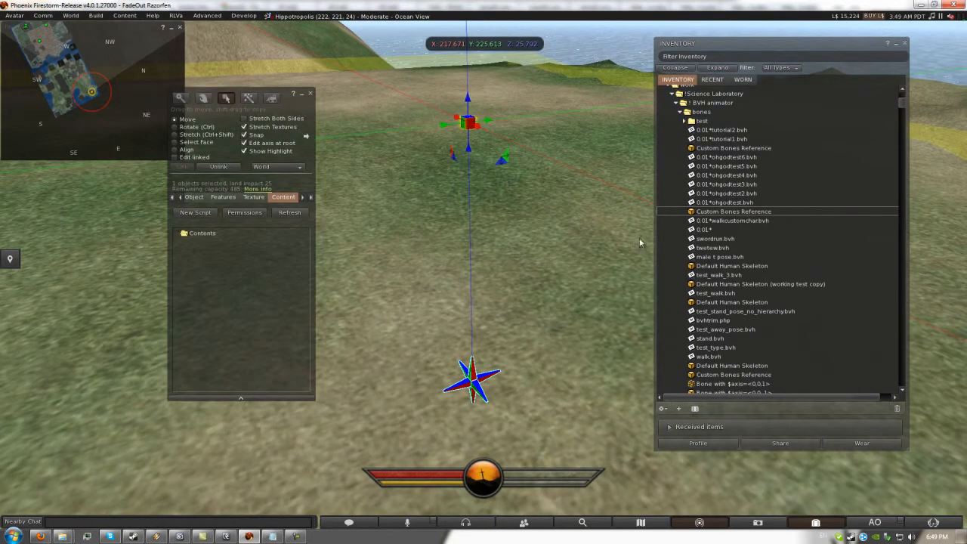
Step: Add the 0.01*tutorial2.bvh notecard to the contents of the placed Custom Bones Reference object
{"action": "left_click", "coordinate": [744, 130]}
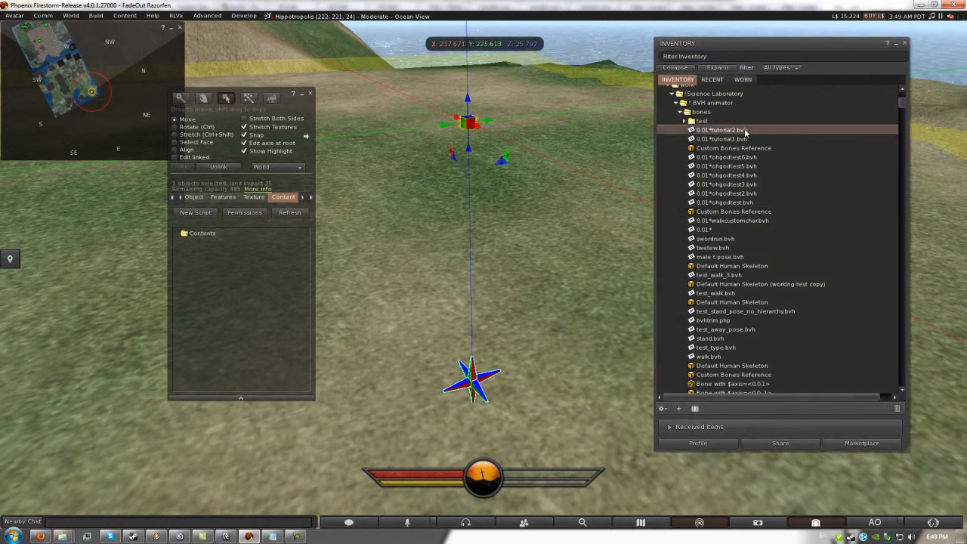
{"action": "left_click_drag", "start_coordinate": [736, 129], "coordinate": [344, 261]}
{"action": "left_click_drag", "start_coordinate": [259, 301], "coordinate": [260, 292]}
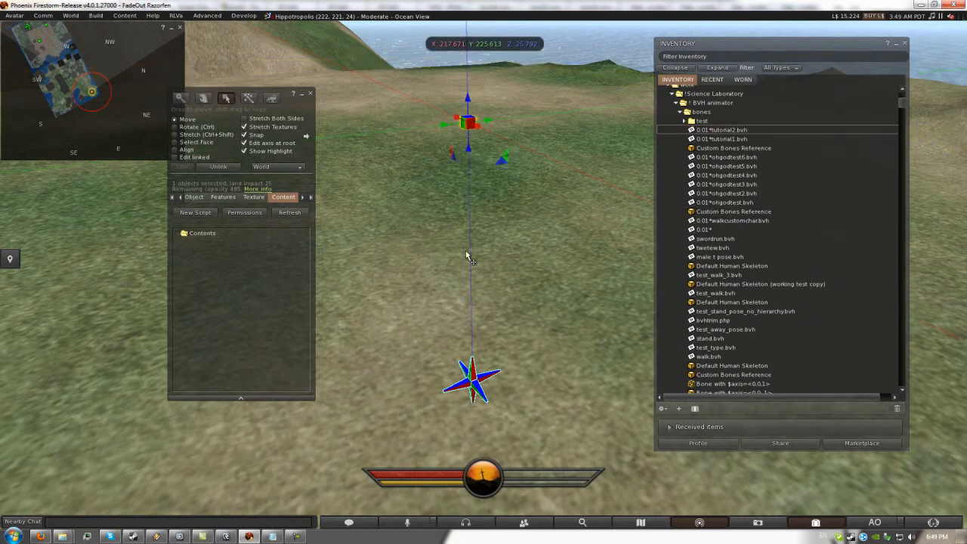
Step: Add the BVH Parser RC 14, BVH Controller RC 9, BVH Database RC 9 and BVH Player RC 9 scripts to the object's contents
{"action": "double_click", "coordinate": [704, 113]}
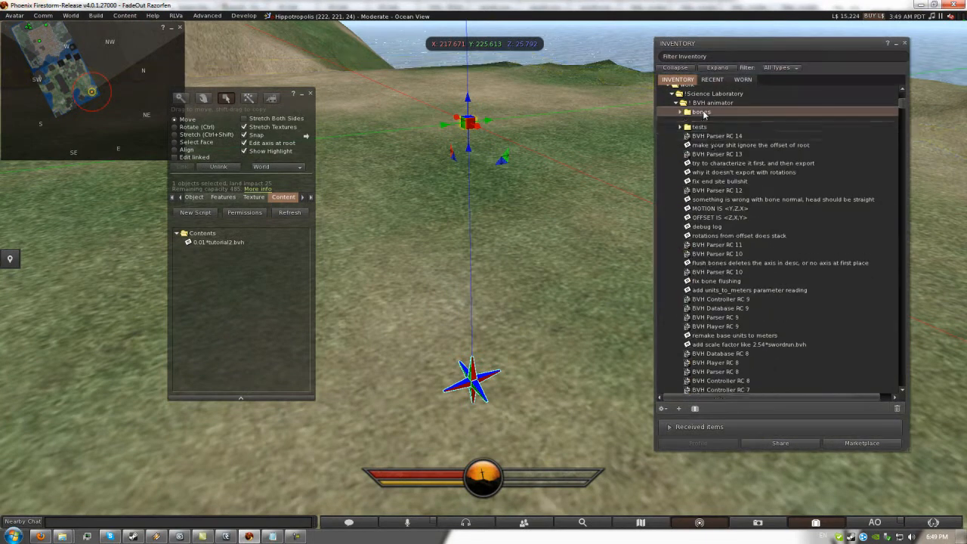
{"action": "left_click", "coordinate": [718, 132]}
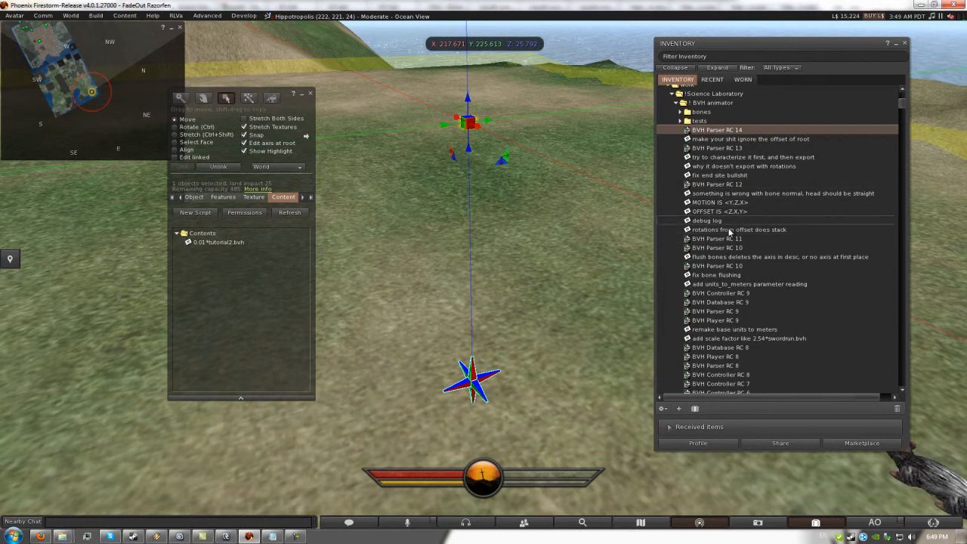
{"action": "scroll", "coordinate": [723, 283], "scroll_direction": "down", "scroll_amount": 1}
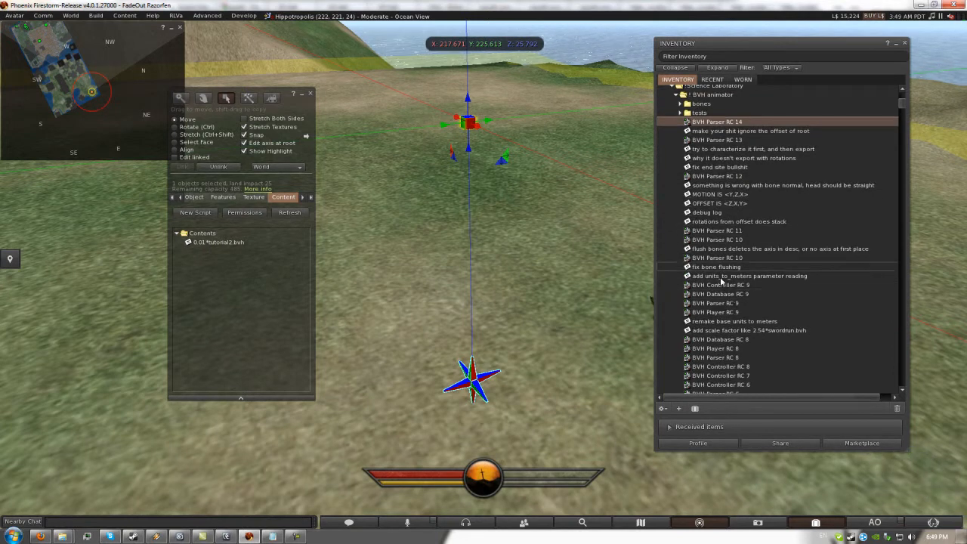
{"action": "left_click", "coordinate": [724, 287], "text": "ctrl"}
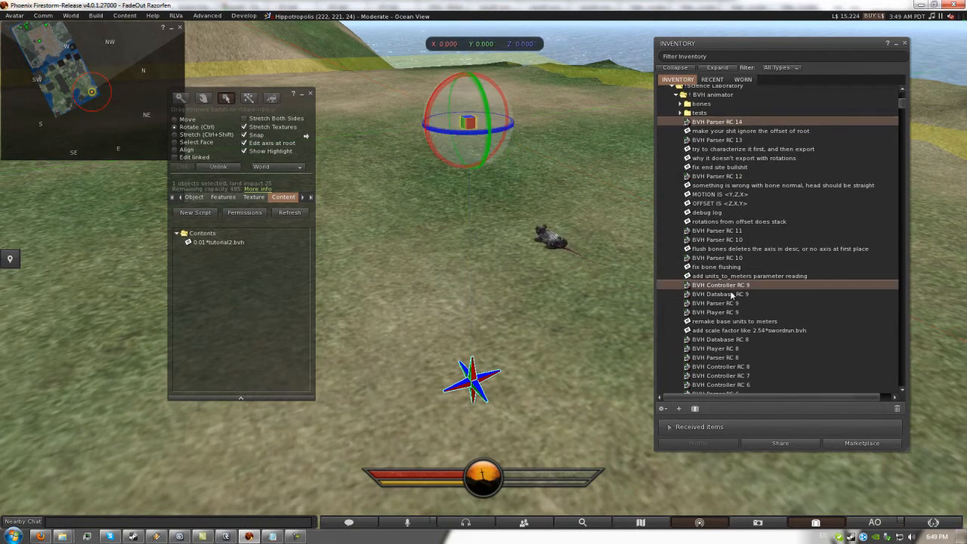
{"action": "left_click", "coordinate": [729, 295], "text": "ctrl"}
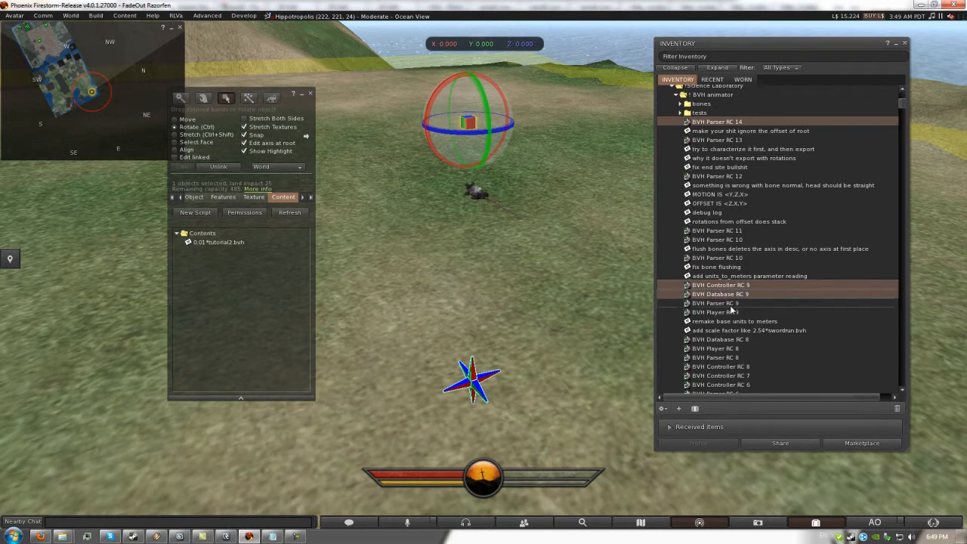
{"action": "left_click", "coordinate": [730, 313], "text": "ctrl"}
{"action": "left_click_drag", "start_coordinate": [699, 285], "coordinate": [242, 285]}
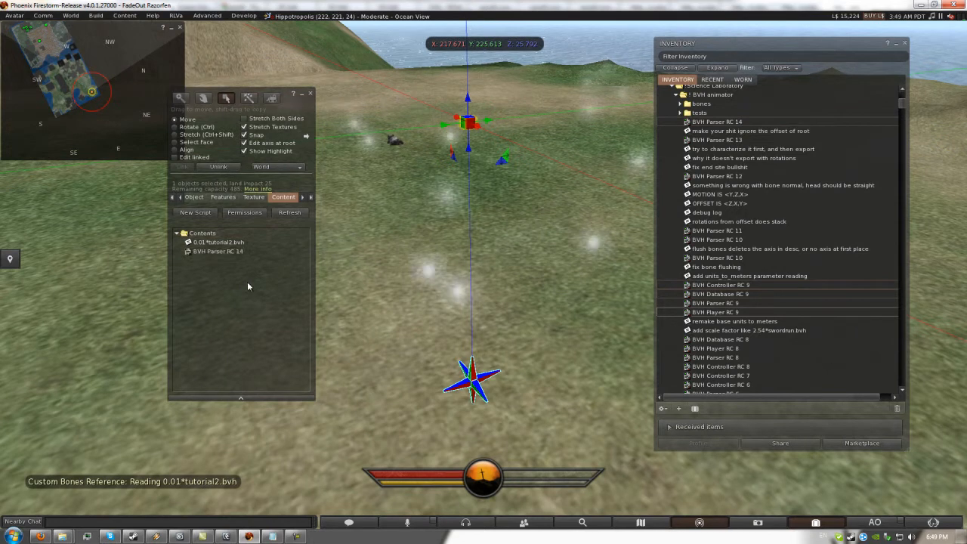
Step: Close the inventory and examine the bone skeleton as the scripts load the notecard
{"action": "left_click_drag", "start_coordinate": [486, 221], "coordinate": [474, 245], "text": "ctrl+alt"}
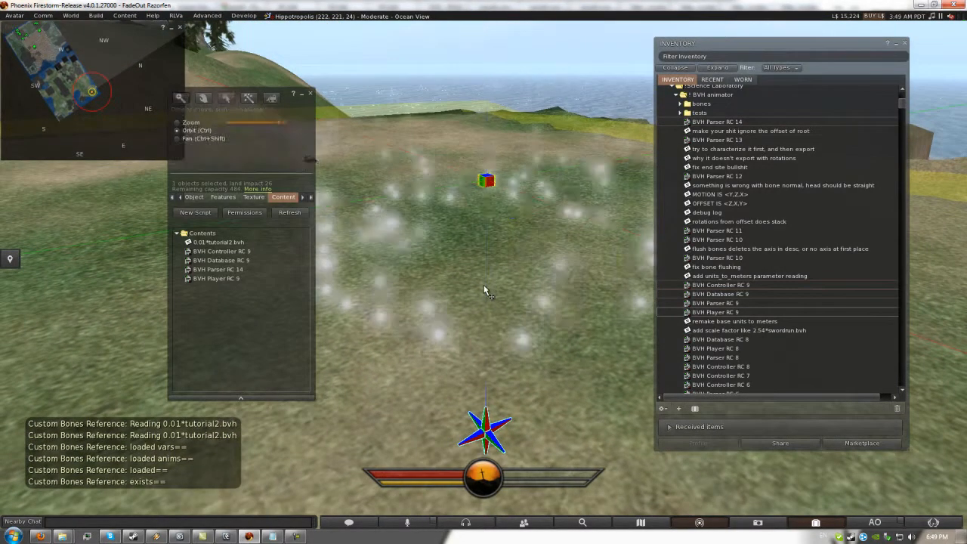
{"action": "left_click", "coordinate": [905, 43]}
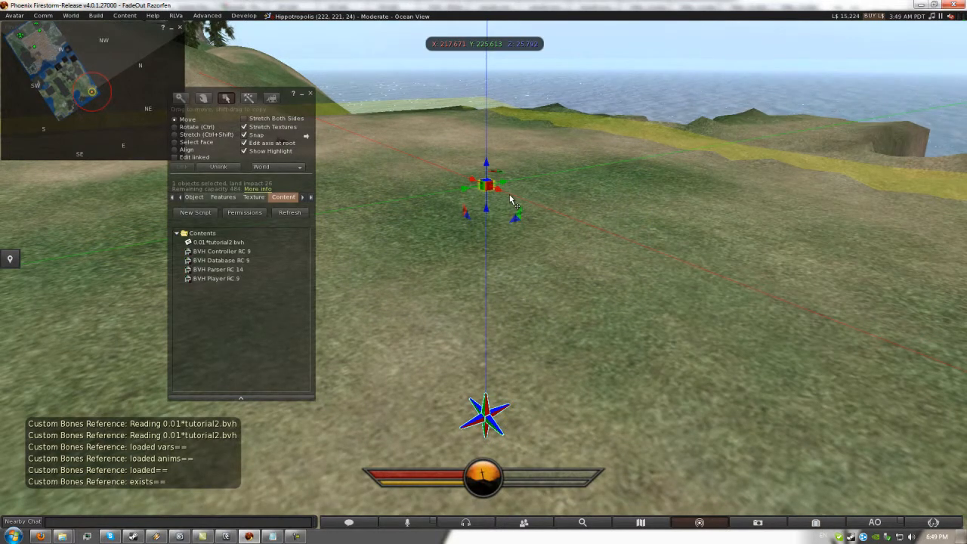
{"action": "left_click_drag", "start_coordinate": [505, 200], "coordinate": [484, 270], "text": "ctrl+alt"}
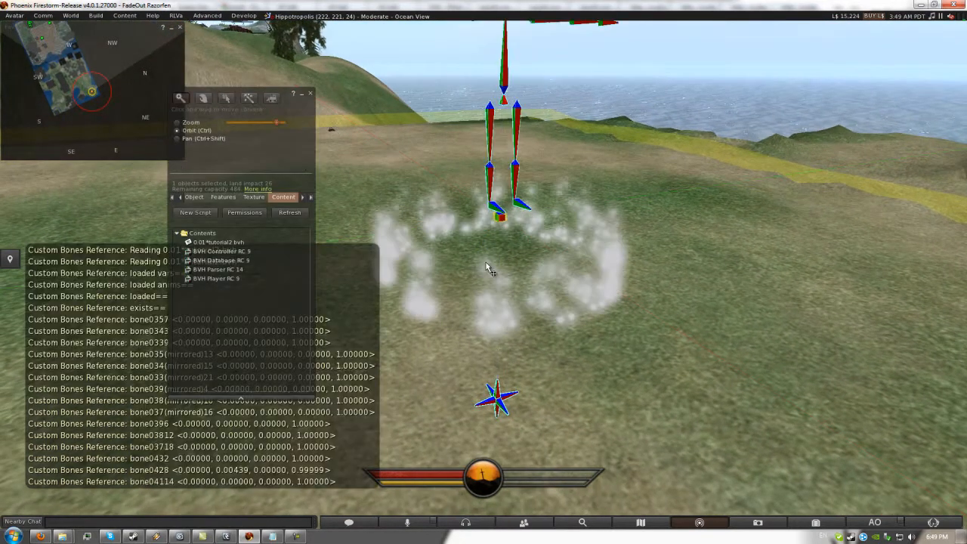
{"action": "left_click_drag", "start_coordinate": [506, 68], "coordinate": [485, 277], "text": "alt"}
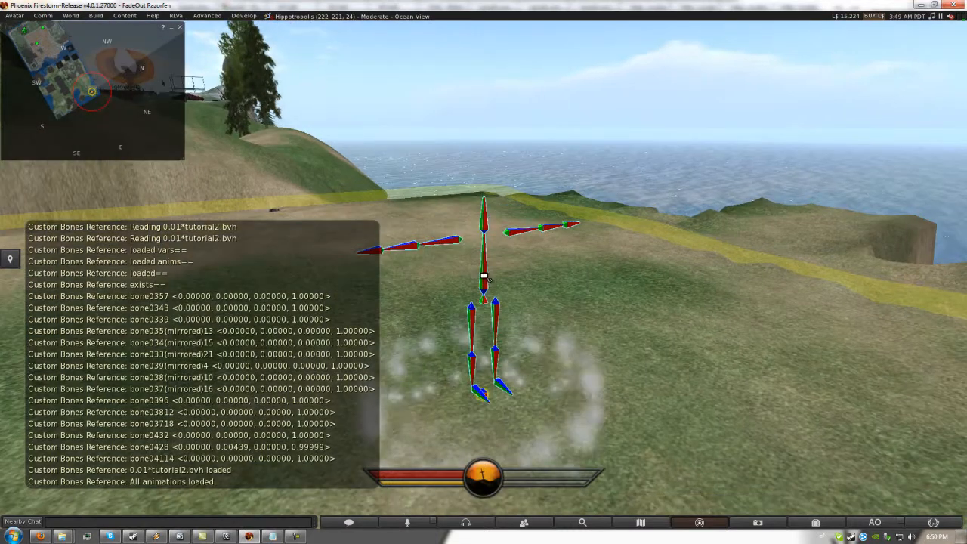
Step: Examine the loaded bone skeleton from several sides in Firestorm and compare its pose with the original skeleton in MotionBuilder
{"action": "left_click_drag", "start_coordinate": [477, 338], "coordinate": [484, 274], "text": "alt"}
{"action": "left_click", "coordinate": [556, 240]}
{"action": "left_click_drag", "start_coordinate": [503, 240], "coordinate": [475, 270], "text": "alt"}
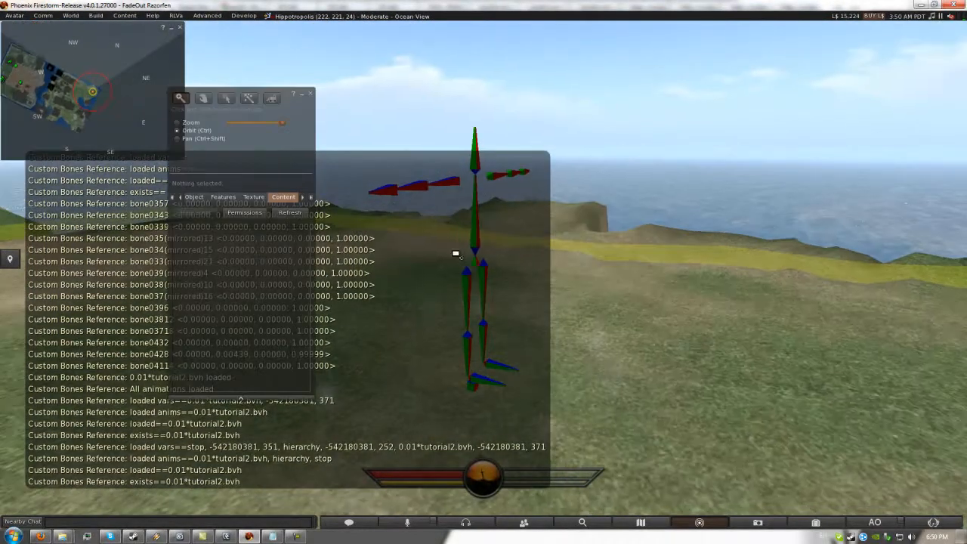
{"action": "left_click_drag", "start_coordinate": [475, 228], "coordinate": [484, 277], "text": "alt"}
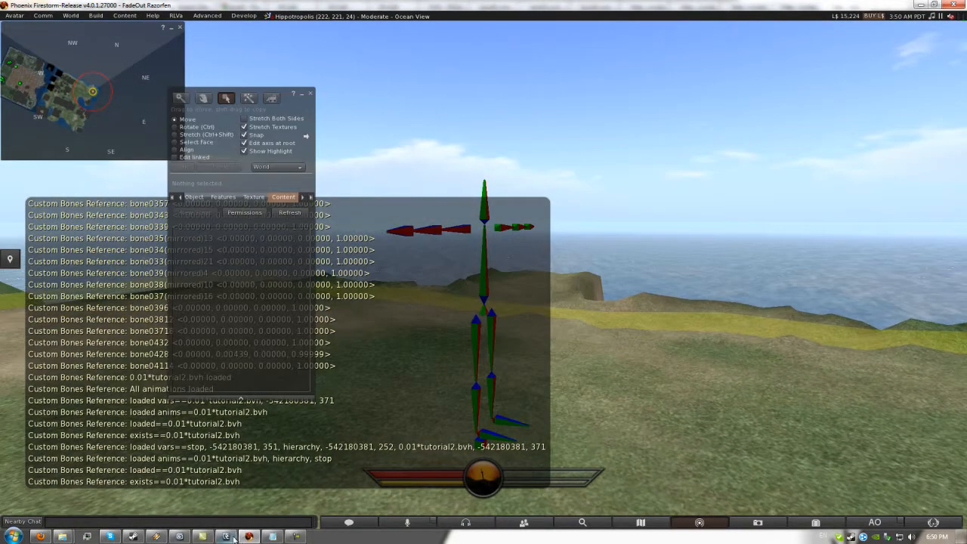
{"action": "left_click", "coordinate": [225, 537]}
{"action": "left_click_drag", "start_coordinate": [476, 211], "coordinate": [424, 215], "text": "ctrl+shift"}
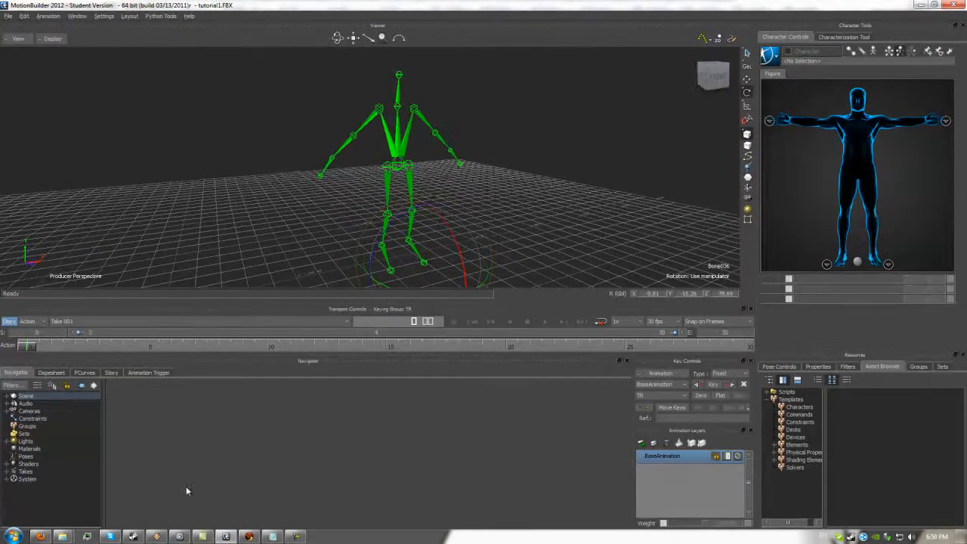
{"action": "left_click", "coordinate": [247, 536]}
{"action": "left_click_drag", "start_coordinate": [486, 278], "coordinate": [483, 273], "text": "ctrl+alt"}
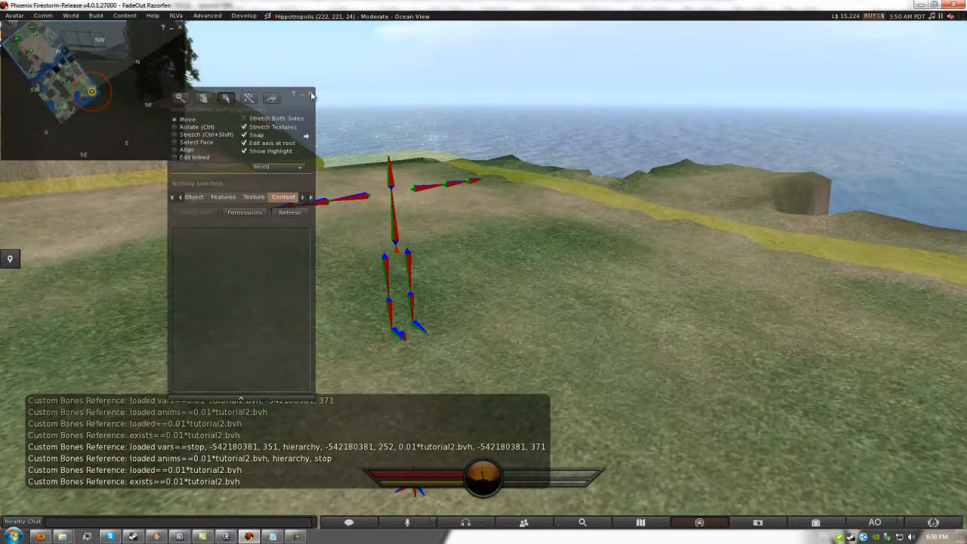
Step: Close the object editor and play the 0.01*tutorial2.bvh animation on the Custom Bones Reference object
{"action": "left_click", "coordinate": [308, 93]}
{"action": "left_click", "coordinate": [393, 217]}
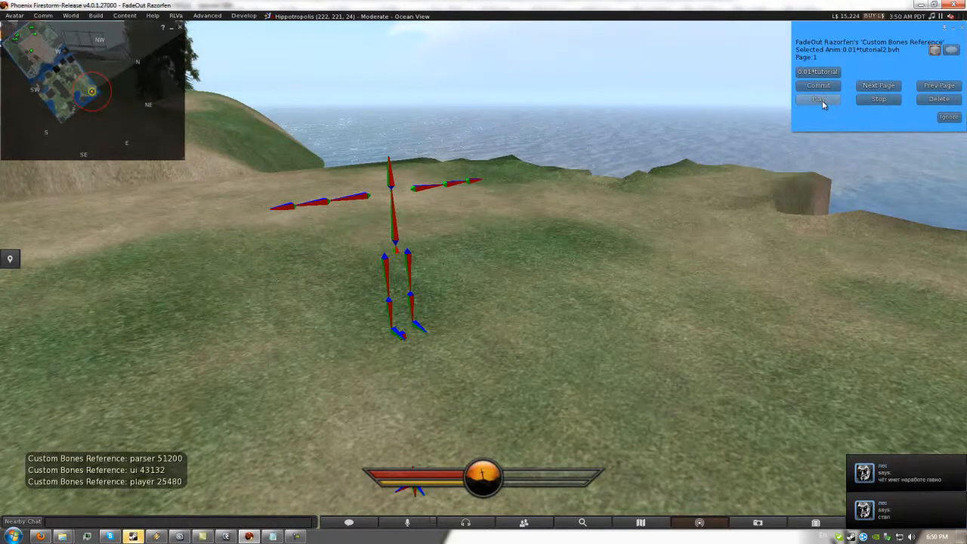
{"action": "left_click", "coordinate": [819, 100]}
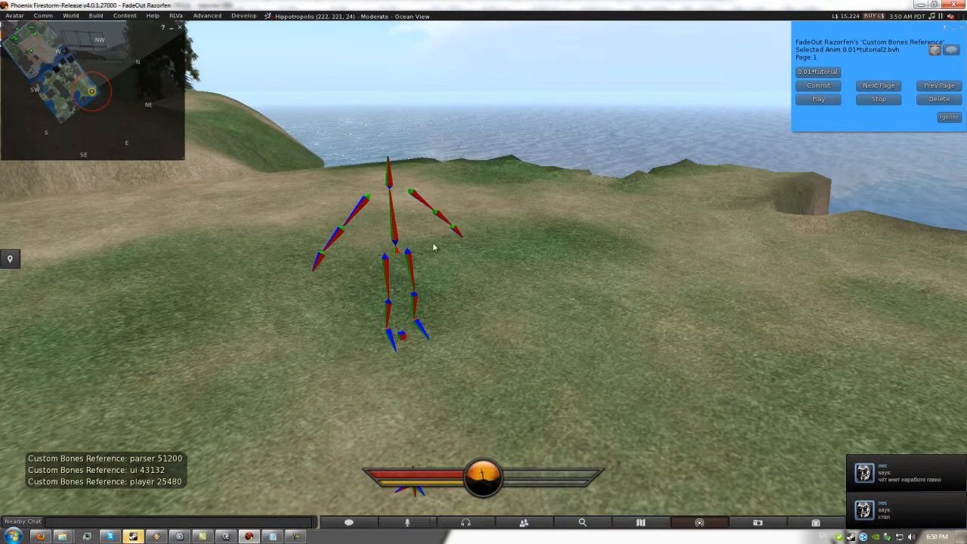
Step: Inspect the animated skeleton up close, check it against the source pose in MotionBuilder and return to Firestorm
{"action": "left_click", "coordinate": [395, 249], "text": "alt"}
{"action": "scroll", "coordinate": [484, 276], "scroll_direction": "up", "scroll_amount": 3}
{"action": "left_click_drag", "start_coordinate": [484, 277], "coordinate": [523, 291], "text": "alt"}
{"action": "left_click", "coordinate": [230, 535]}
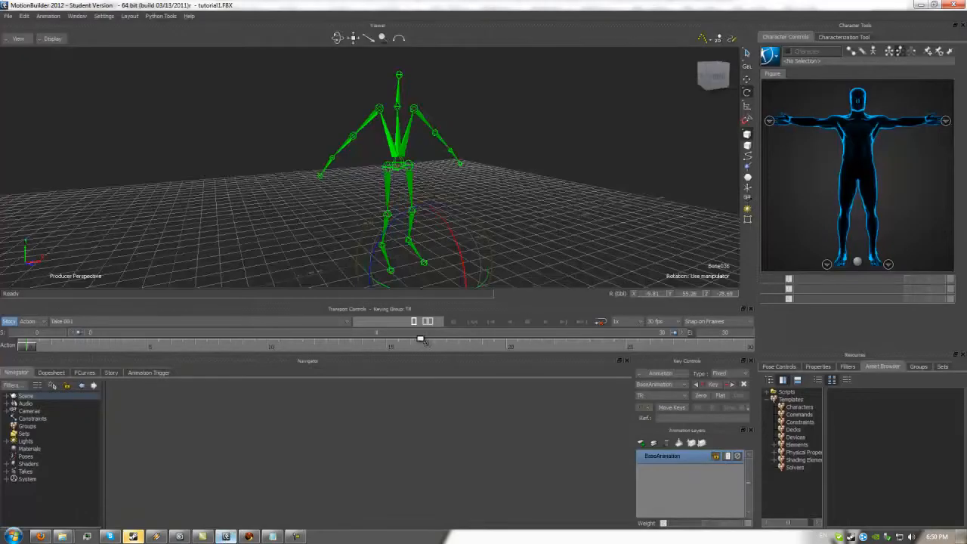
{"action": "key", "text": "alt+Tab"}
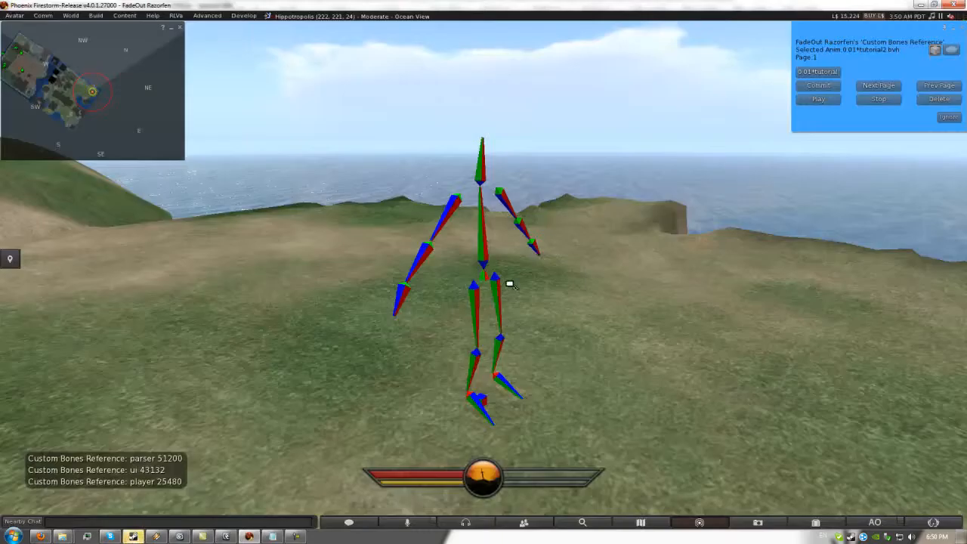